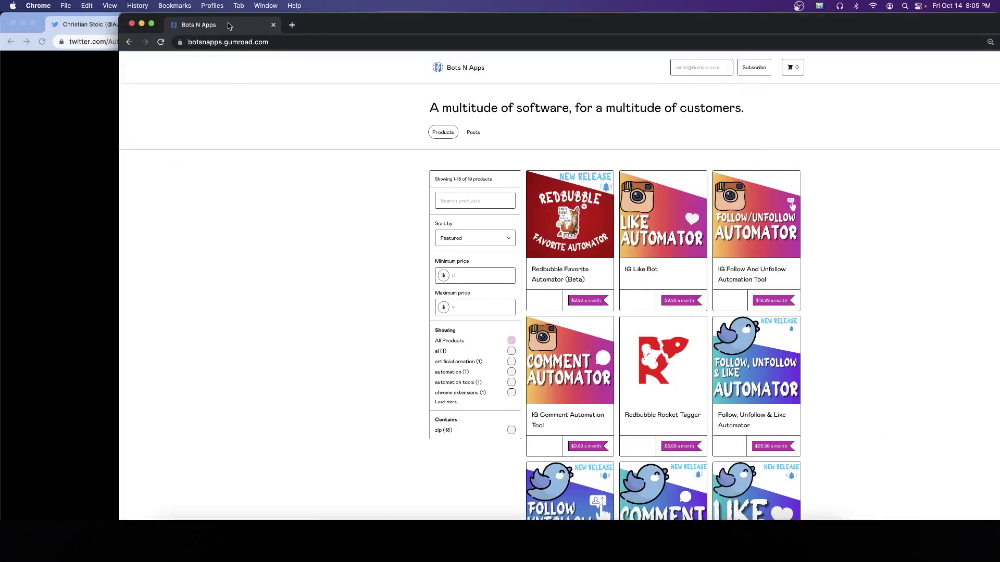
Drag the Bots N Apps store window aside to reveal the stoic-quotes merch Twitter profile.
drag(229, 26, 405, 24)
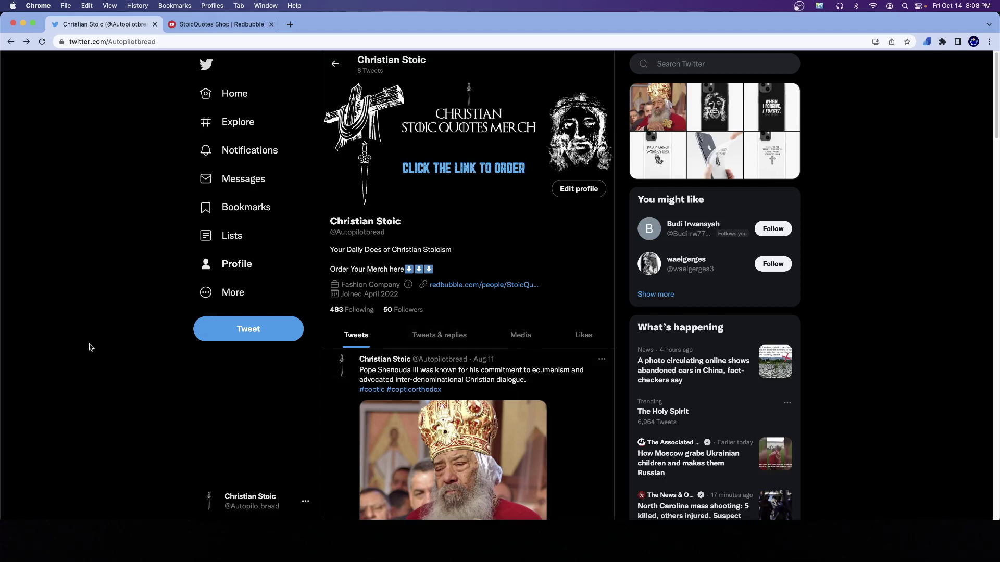
Go to the home feed, dismiss the email review prompt, and open the Loaded Lions profile.
click(229, 93)
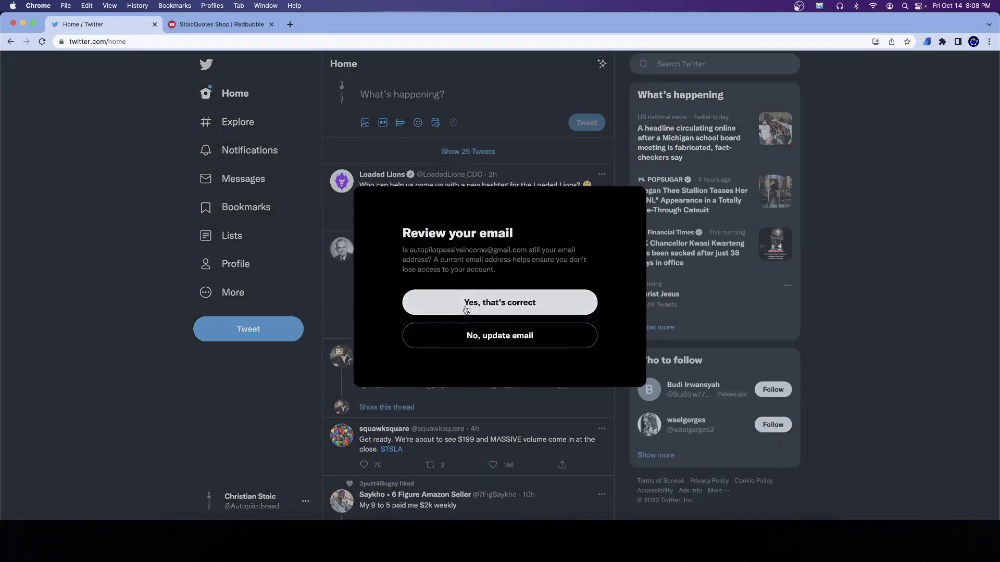
click(516, 337)
click(230, 86)
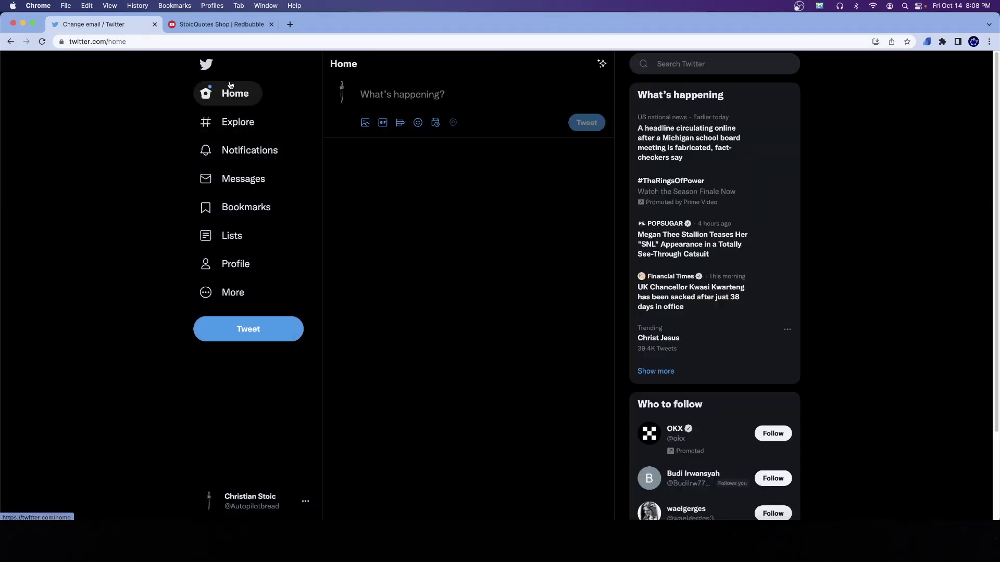
click(368, 179)
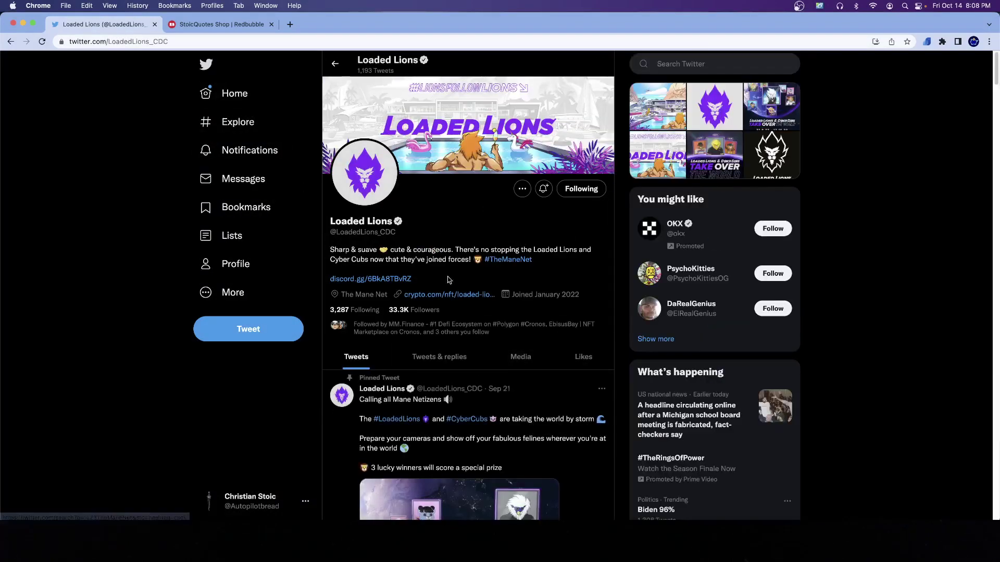
scroll(447, 313, down, 4)
scroll(469, 307, up, 4)
scroll(516, 301, down, 1)
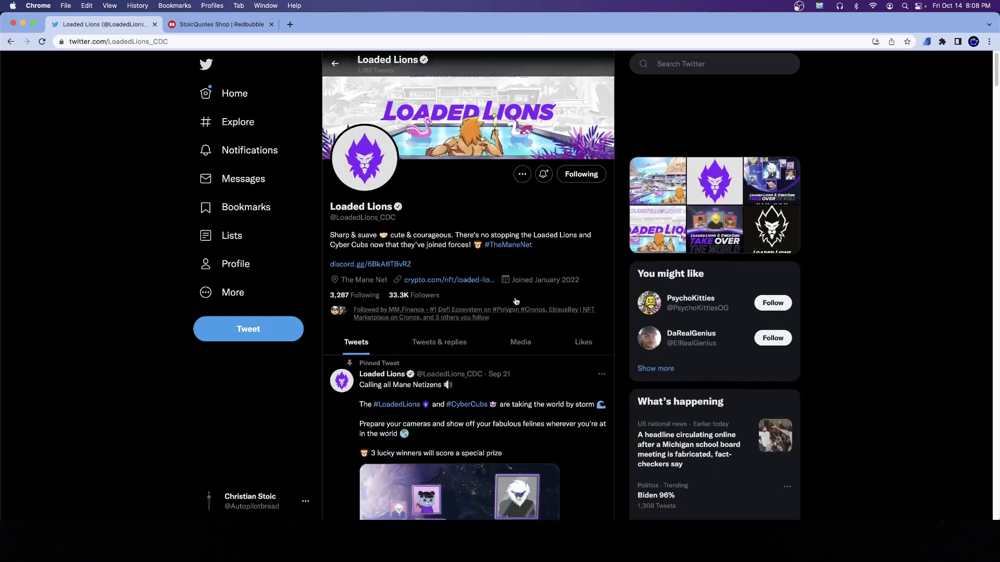
Open Loaded Lions' followers list, switch on the Follow Unfollow Like extension, and start Follow users.
click(424, 299)
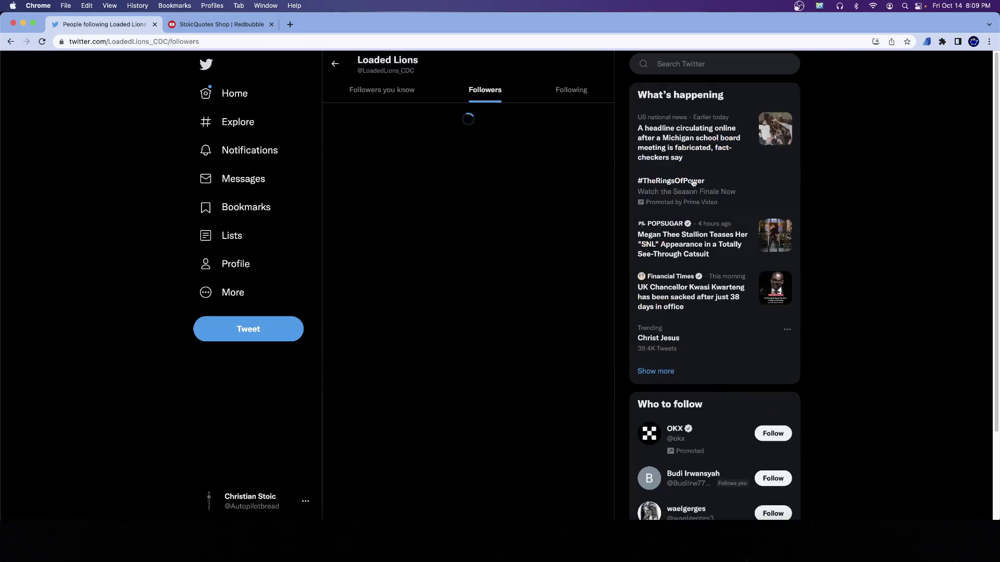
click(927, 41)
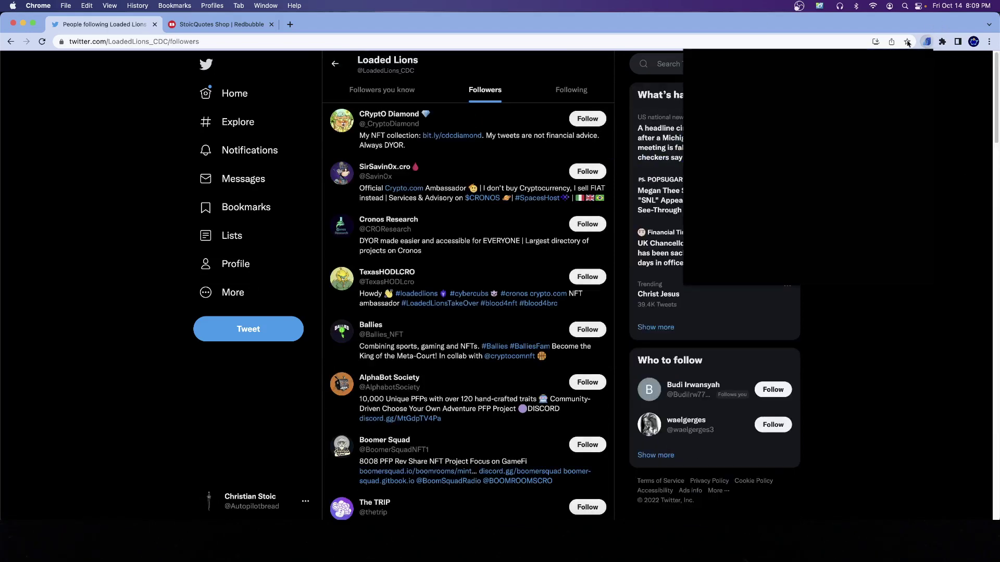
click(885, 62)
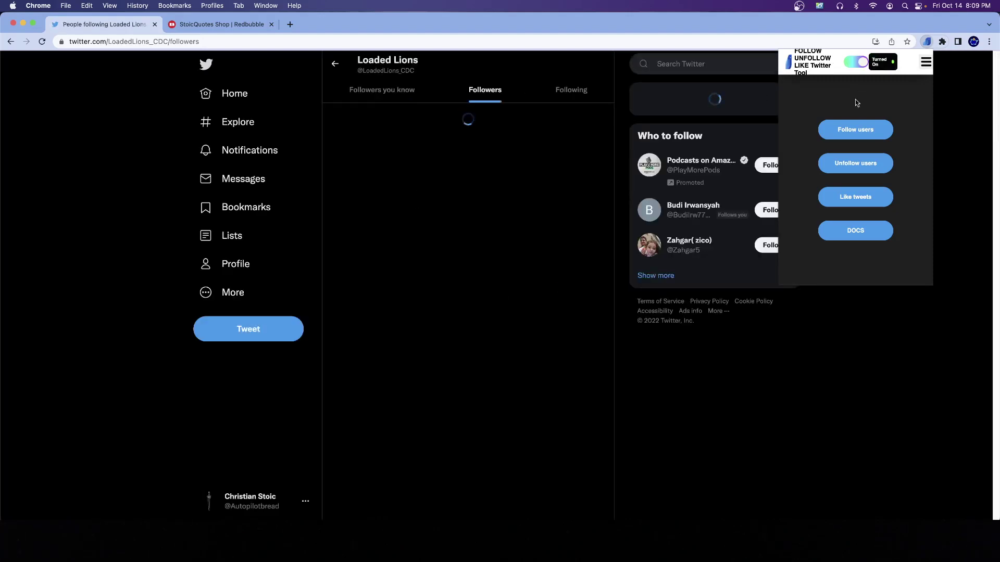
click(925, 63)
click(925, 63)
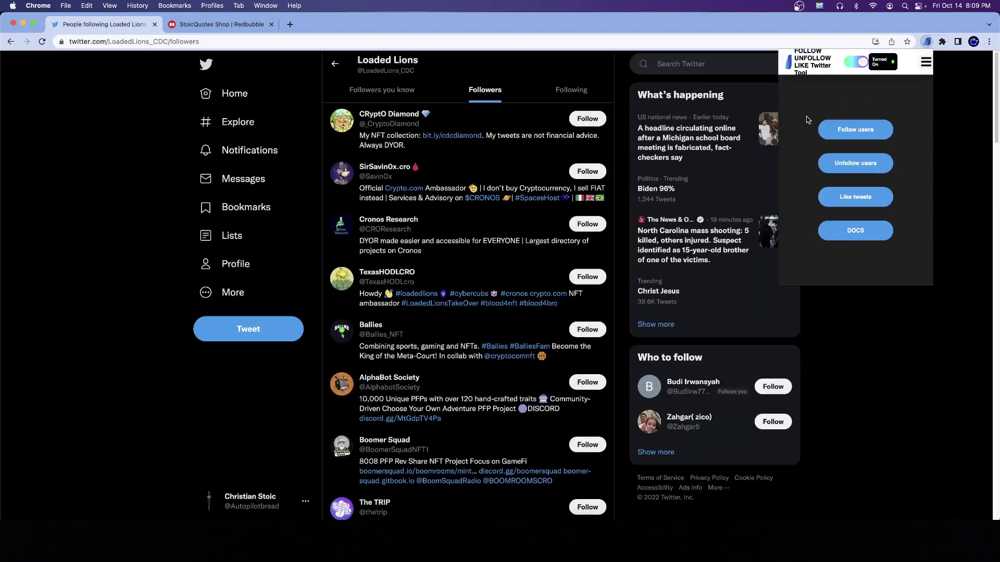
click(847, 130)
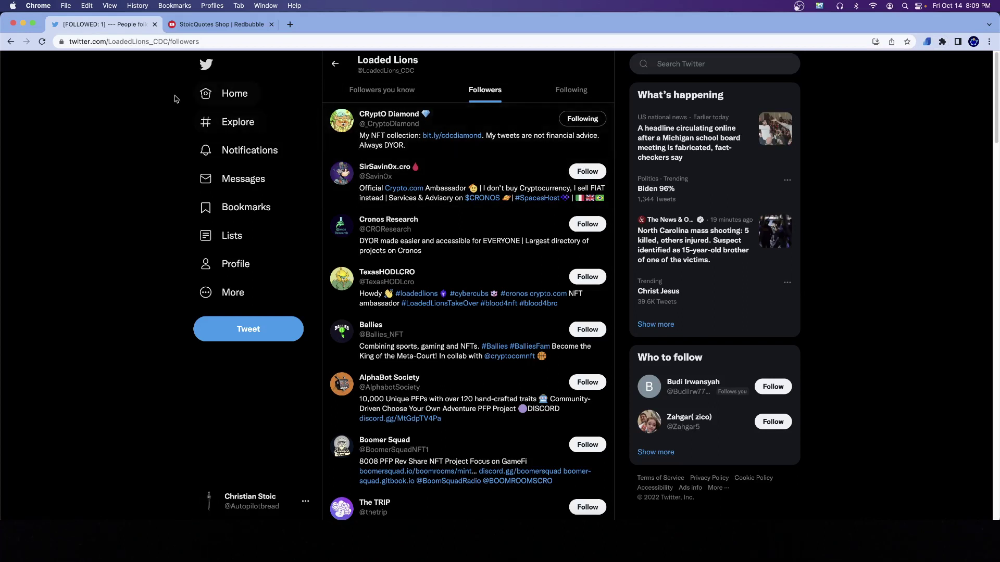
Review the extension's users-to-follow quantity and minimum and maximum delay settings.
click(926, 42)
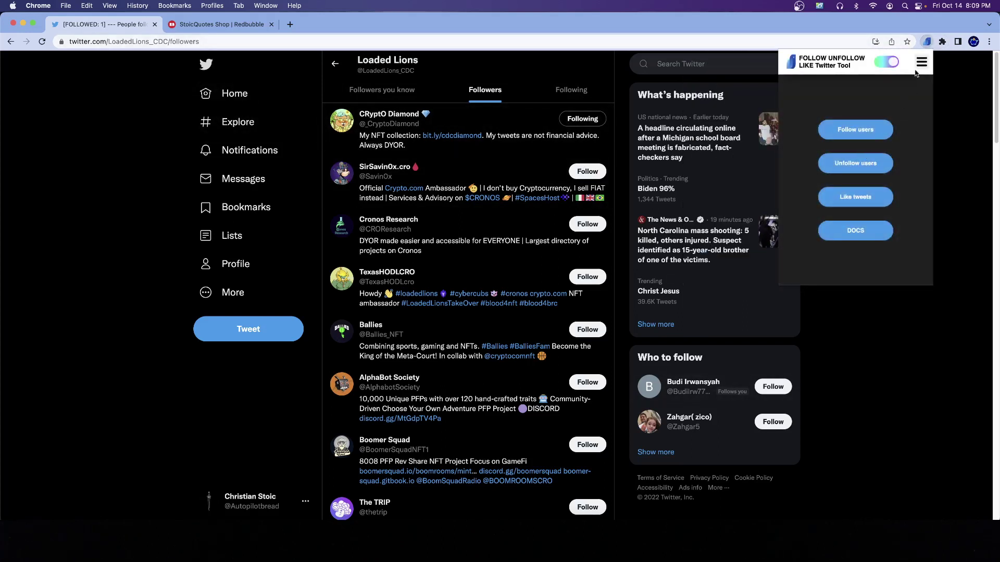
click(916, 70)
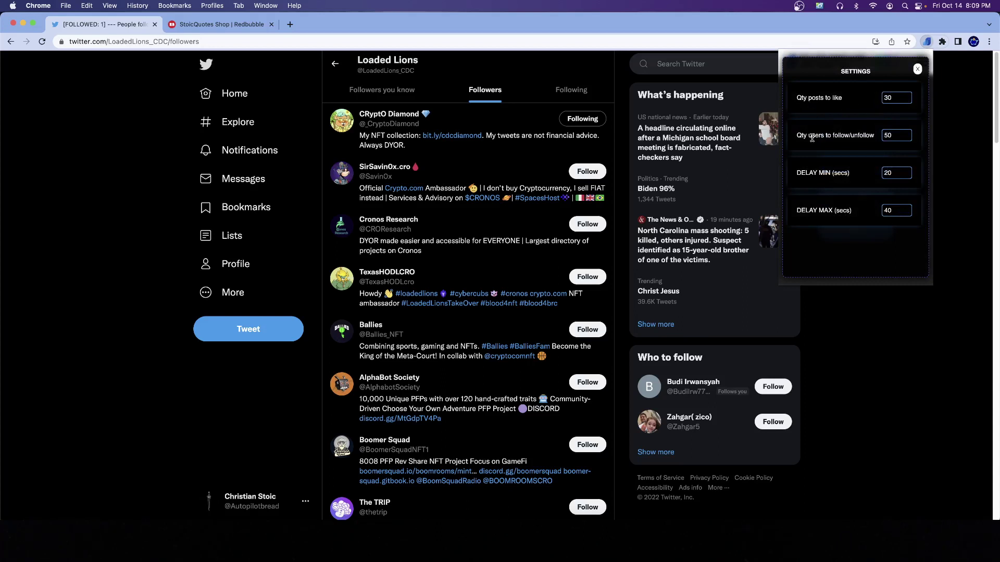
drag(825, 136, 884, 137)
drag(813, 174, 852, 173)
drag(805, 211, 852, 211)
click(110, 134)
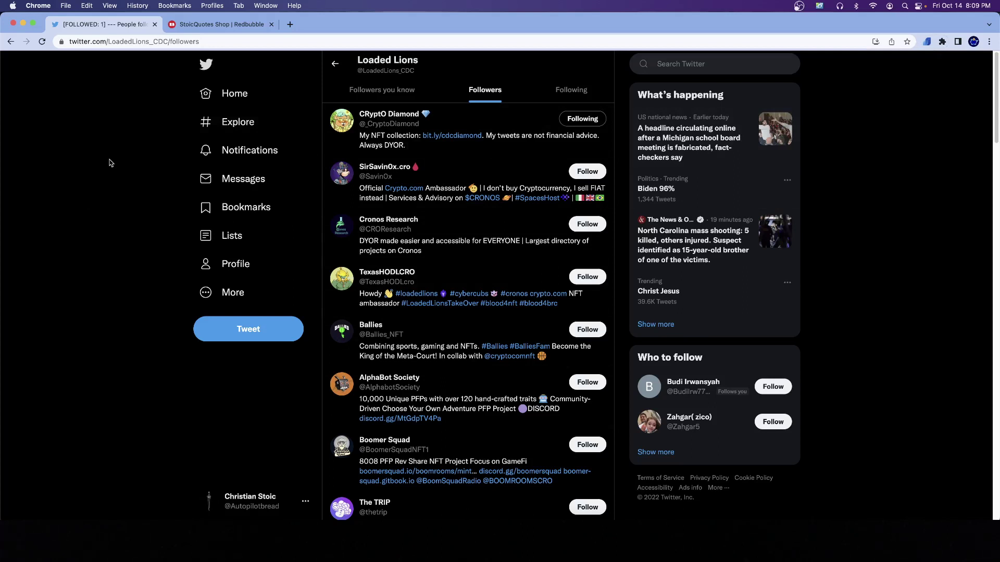
Change the extension's DELAY MIN to 5 and DELAY MAX to 15, then close settings.
click(927, 42)
right_click(867, 339)
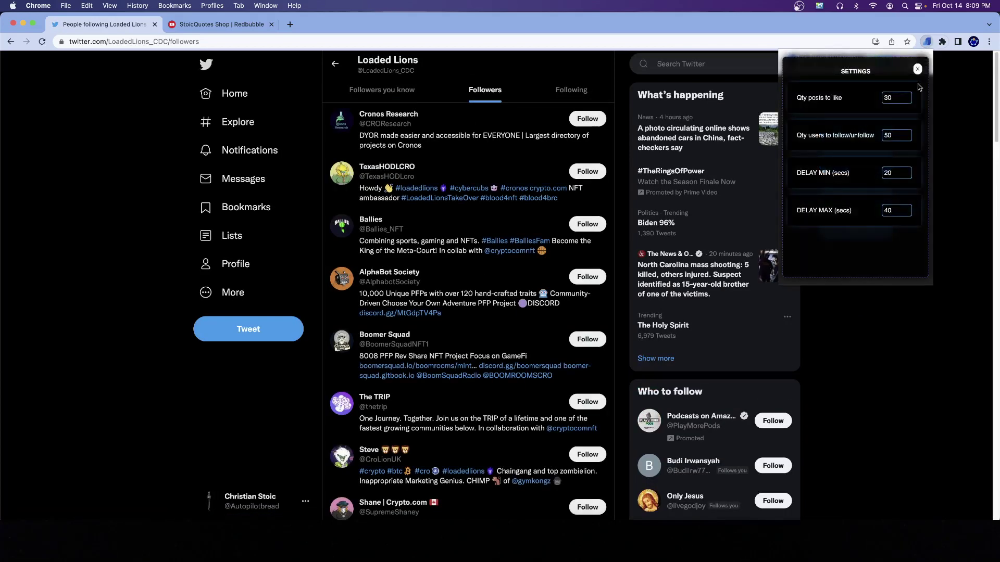
click(894, 173)
key(BackSpace)
key(BackSpace)
text(5)
double_click(890, 209)
key(BackSpace)
text(15)
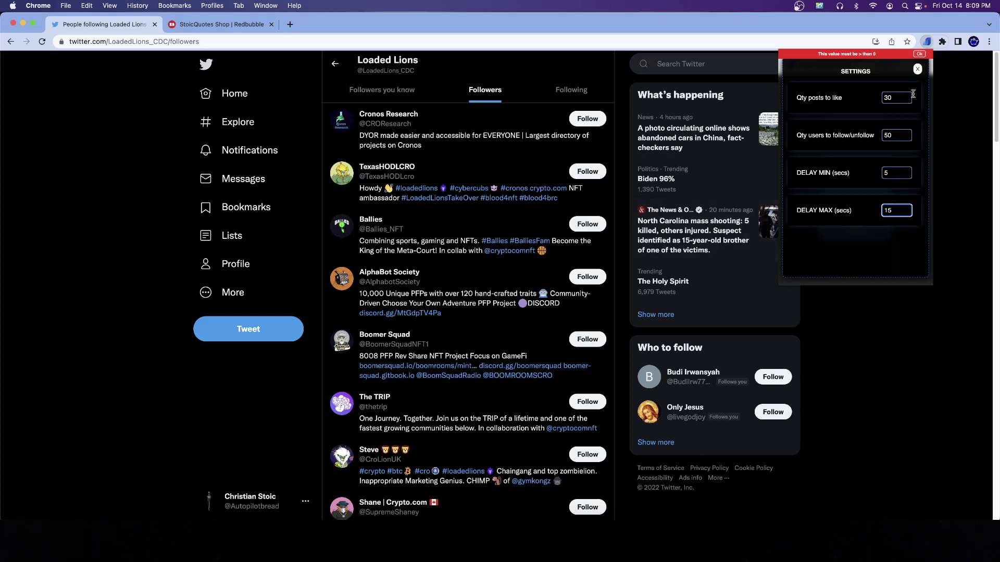
click(924, 66)
click(918, 68)
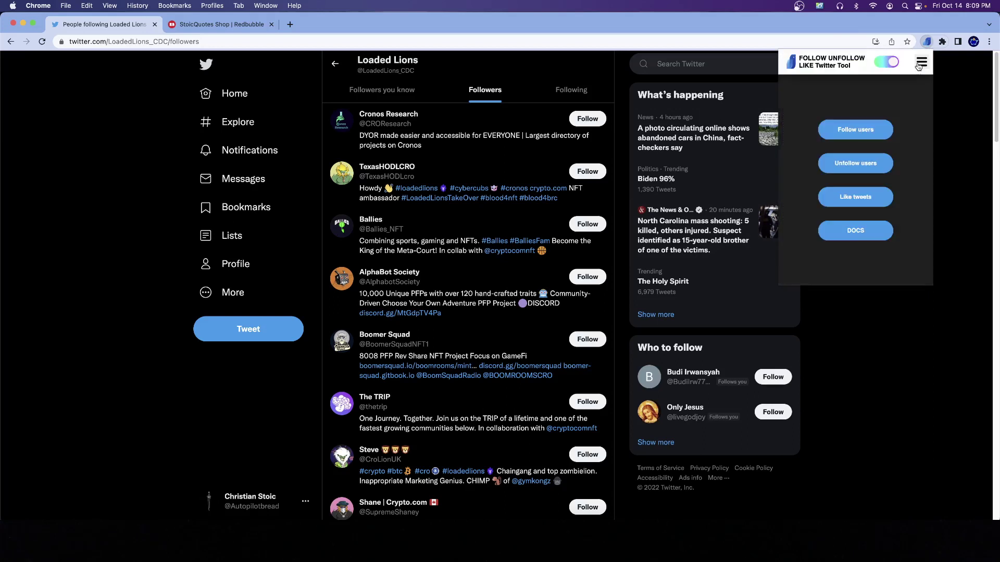
Run Follow users so the extension auto-follows seven of Loaded Lions' followers.
click(858, 131)
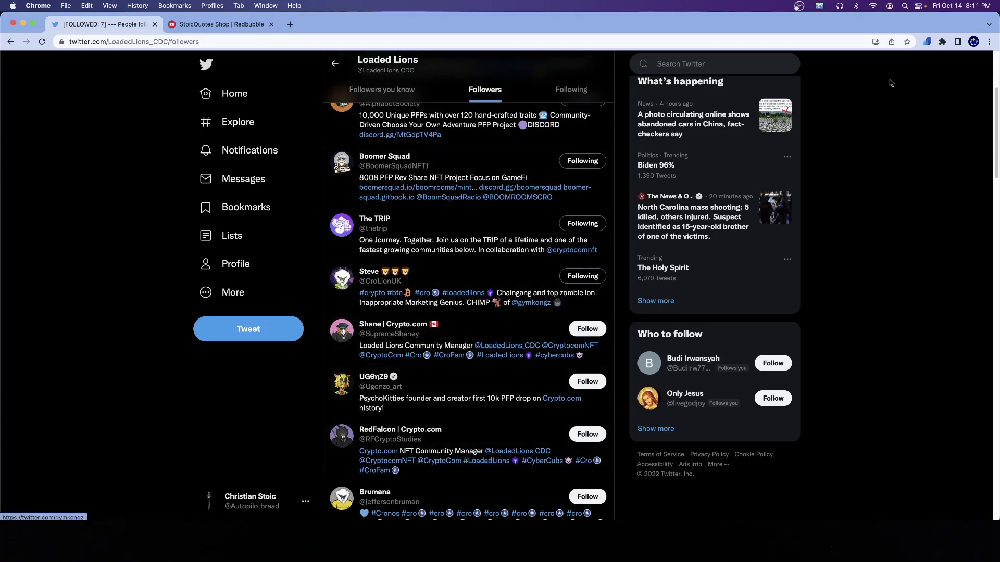
Turn the follow extension off, close its panel, and bring up the account options menu.
click(926, 46)
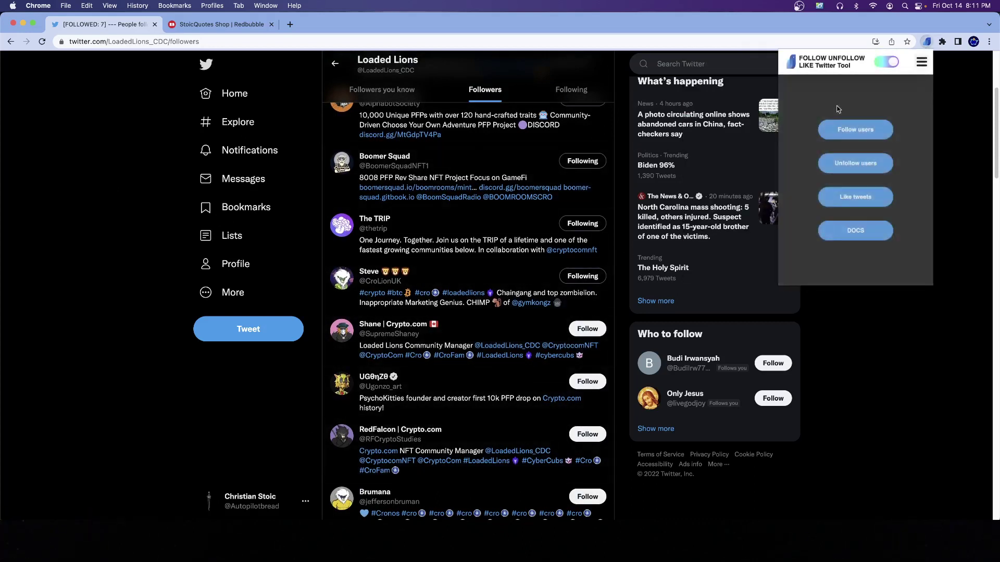
click(888, 64)
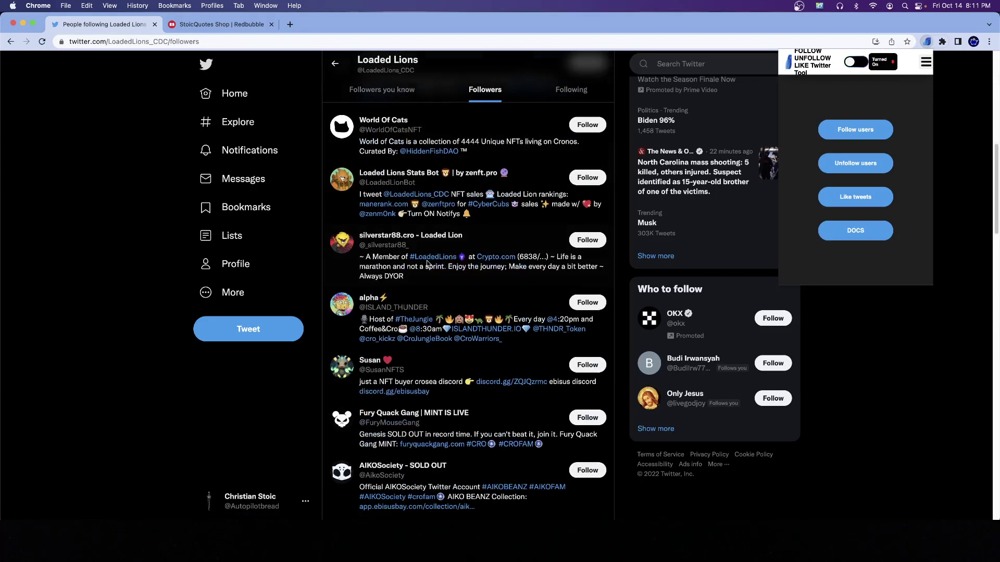
click(182, 409)
scroll(317, 416, up, 5)
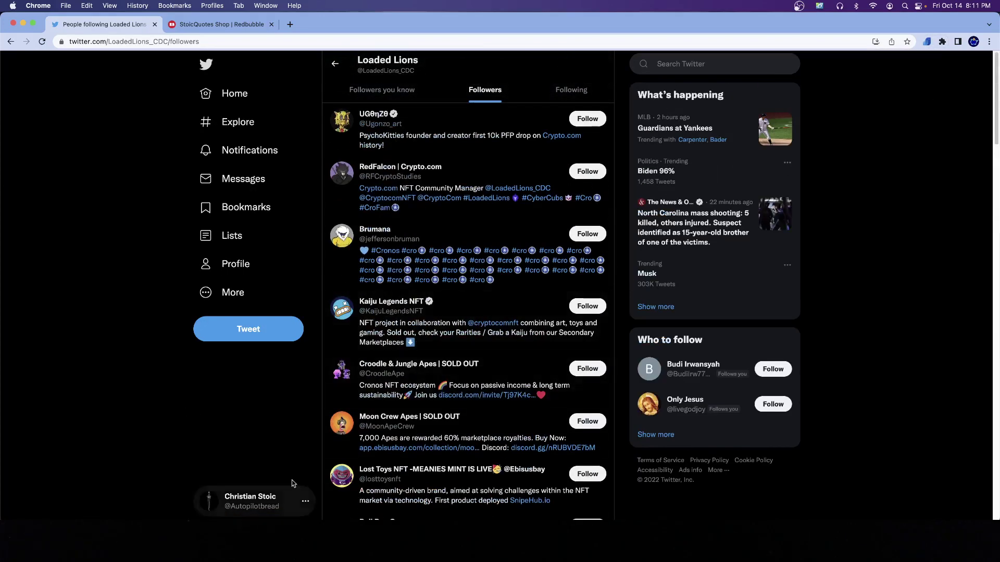
click(267, 498)
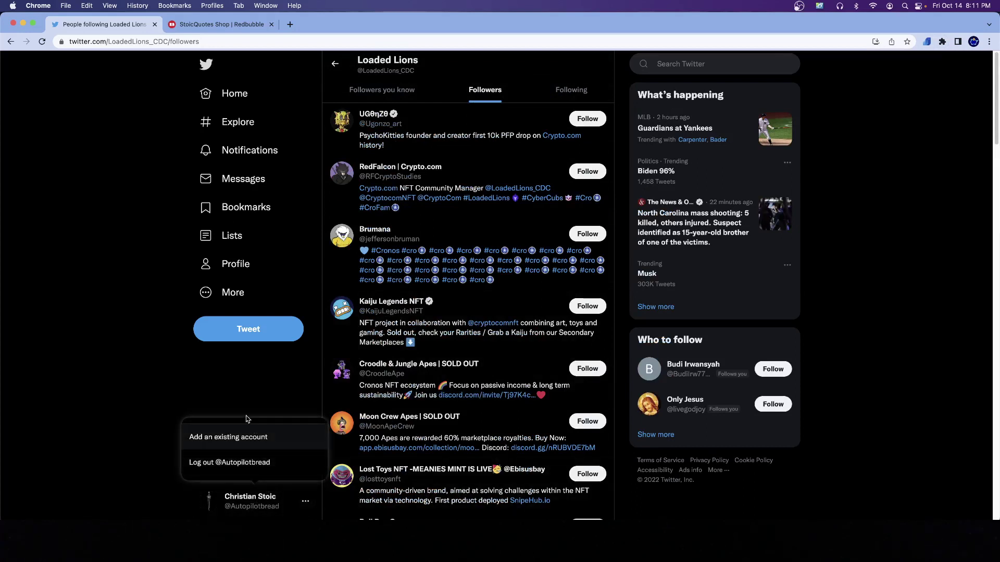
click(235, 446)
click(220, 493)
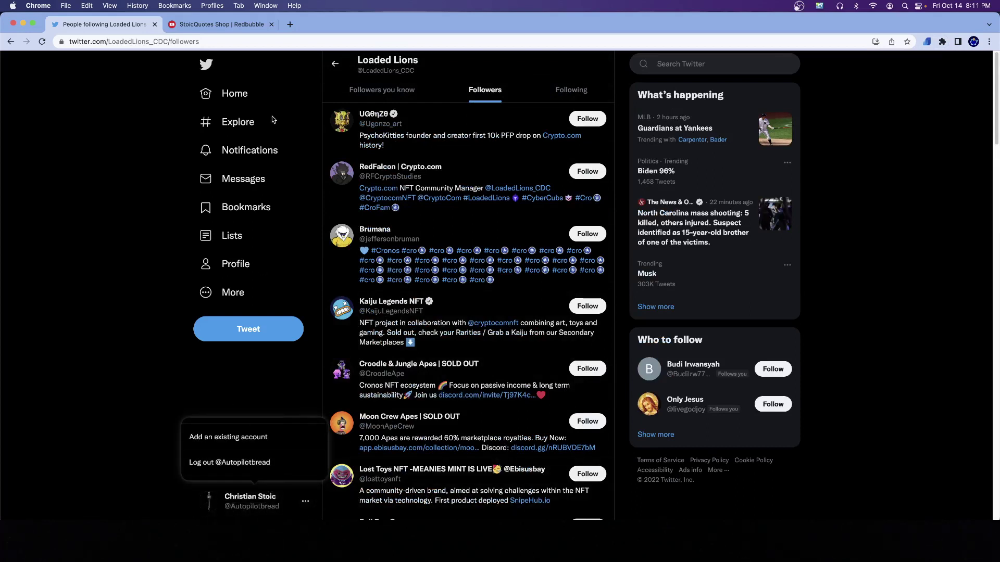
Go to the account's own profile and open the follow/unfollow extension's options.
click(234, 265)
scroll(492, 230, down, 3)
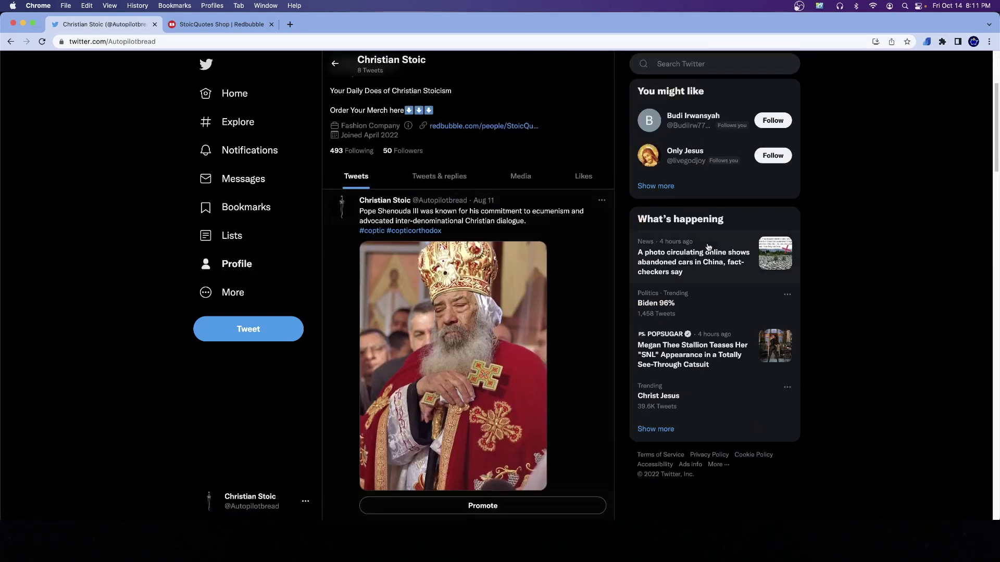
scroll(550, 275, up, 3)
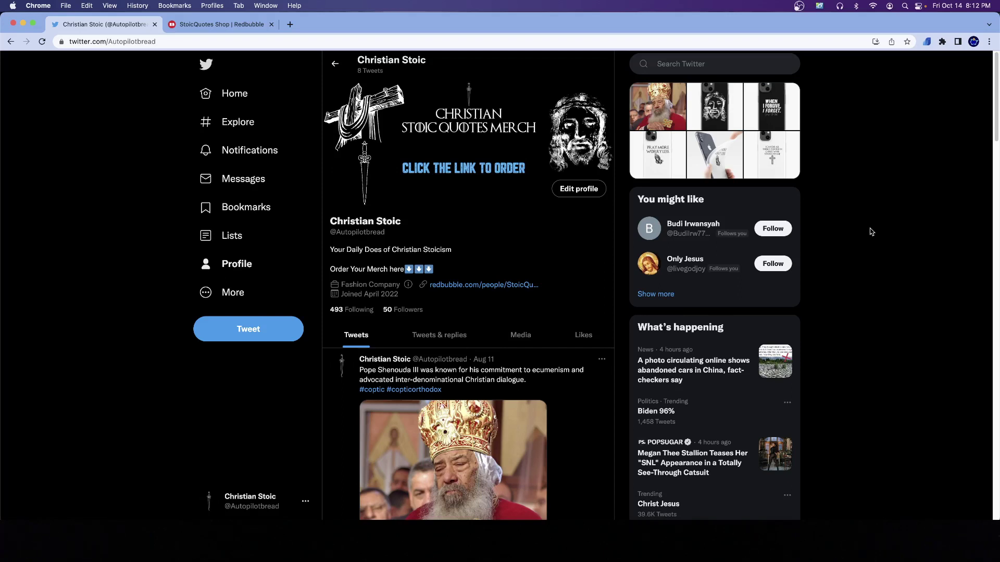
scroll(427, 383, down, 10)
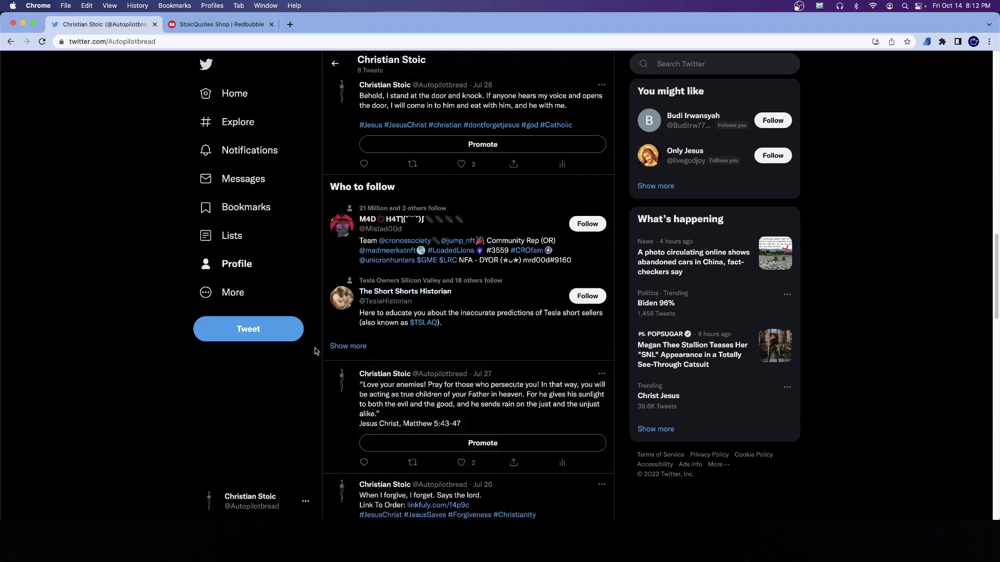
scroll(297, 352, up, 10)
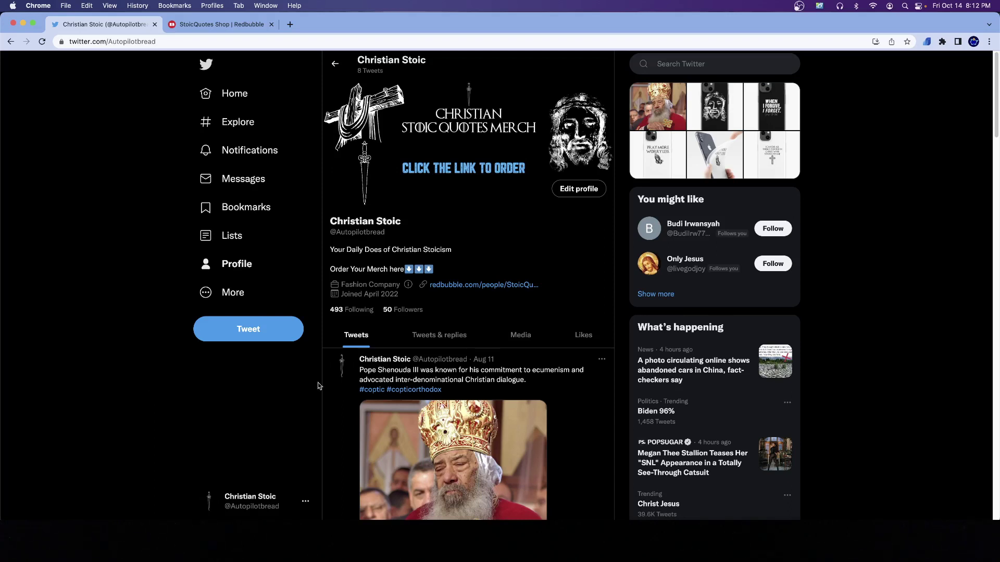
click(926, 41)
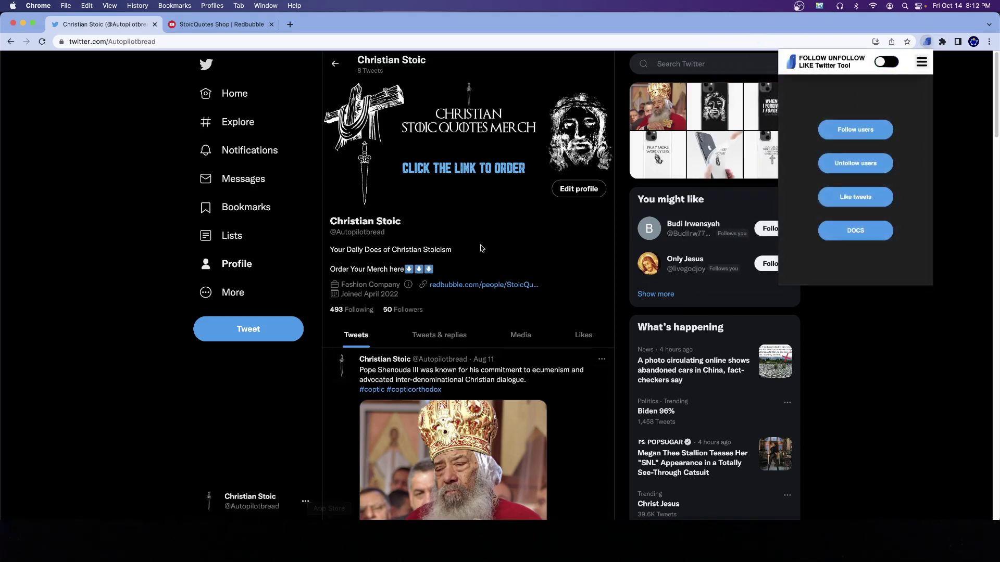
Open a new incognito window and enter 'bot' in the address bar.
click(989, 42)
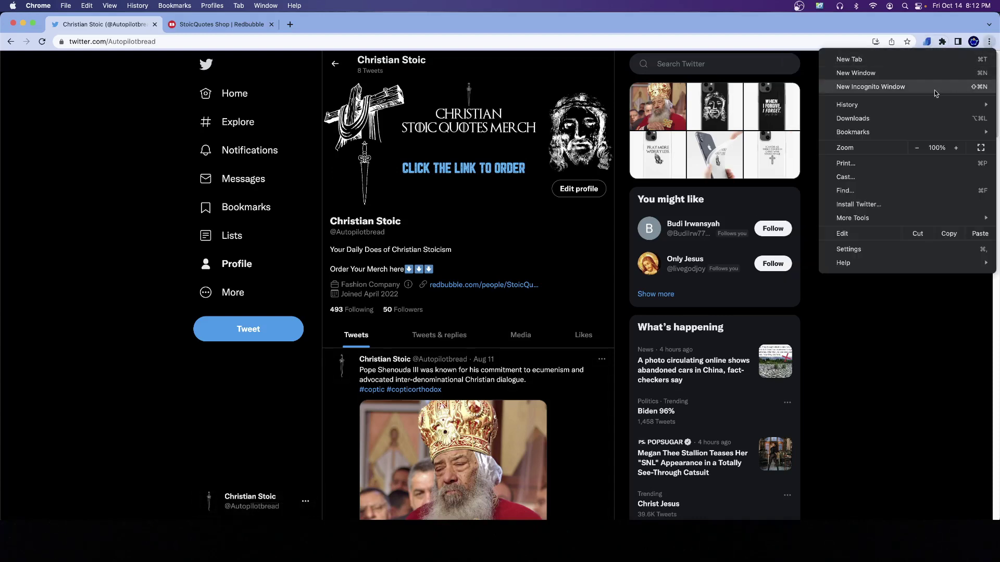
click(934, 92)
text(bot)
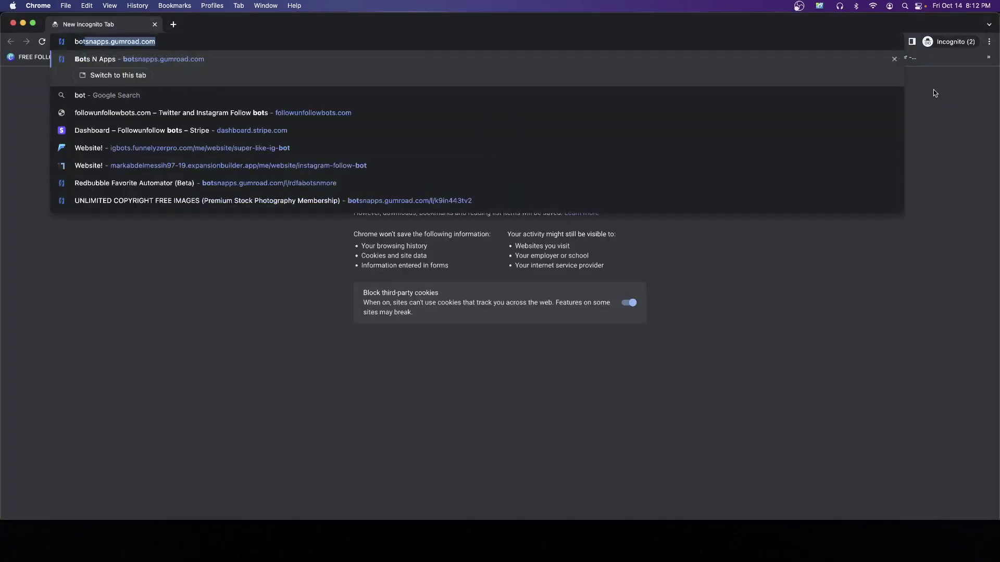
key(BackSpace)
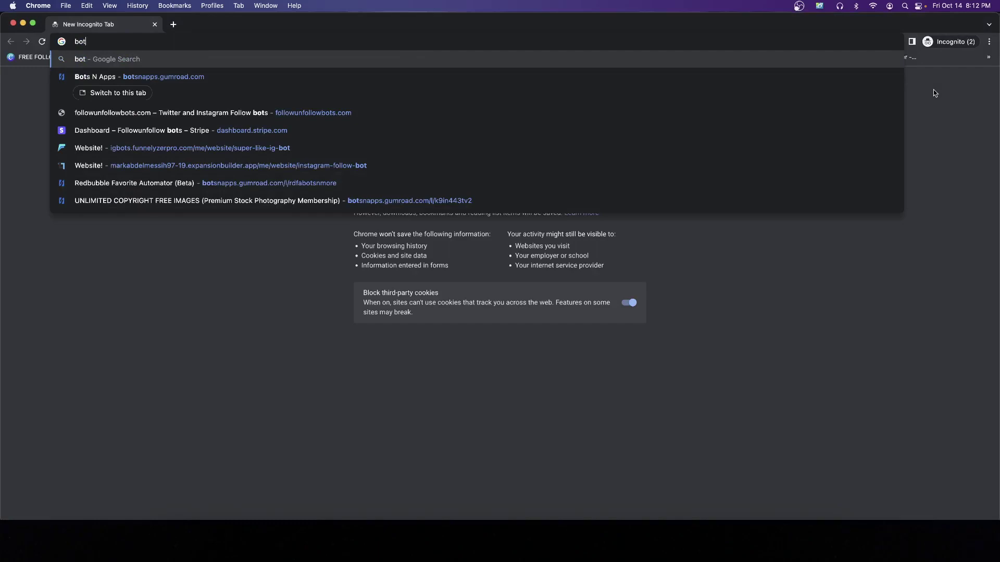
Load botsnapps.gumroad.com and scroll to the Follow Unfollow Automator at $19.99 a month.
click(333, 89)
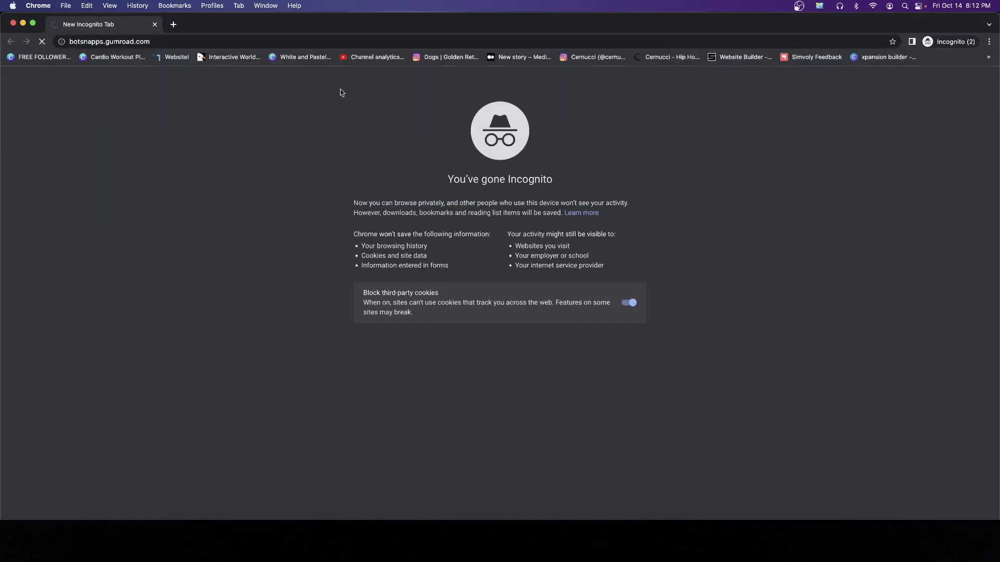
scroll(252, 140, down, 3)
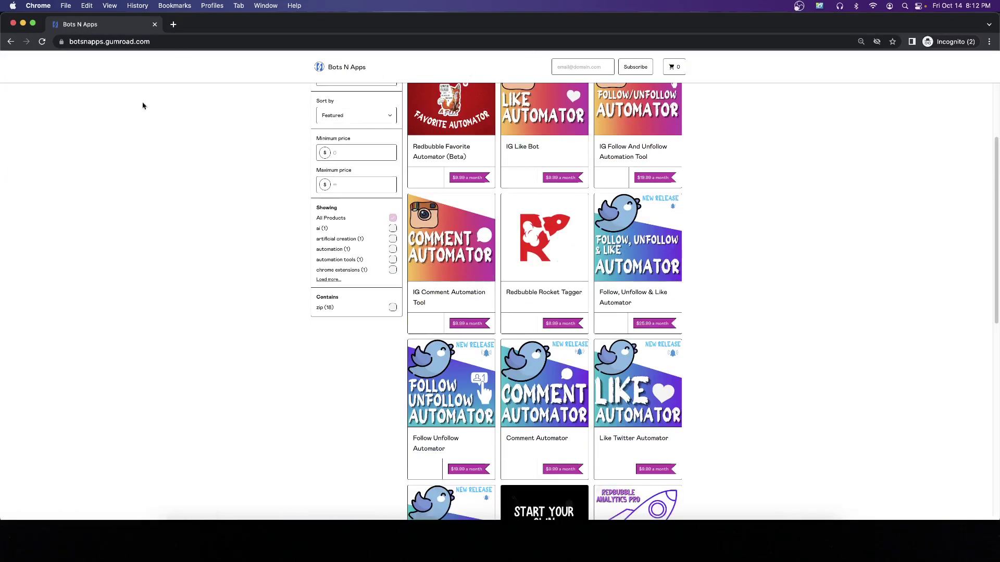
scroll(136, 141, up, 5)
scroll(151, 141, down, 2)
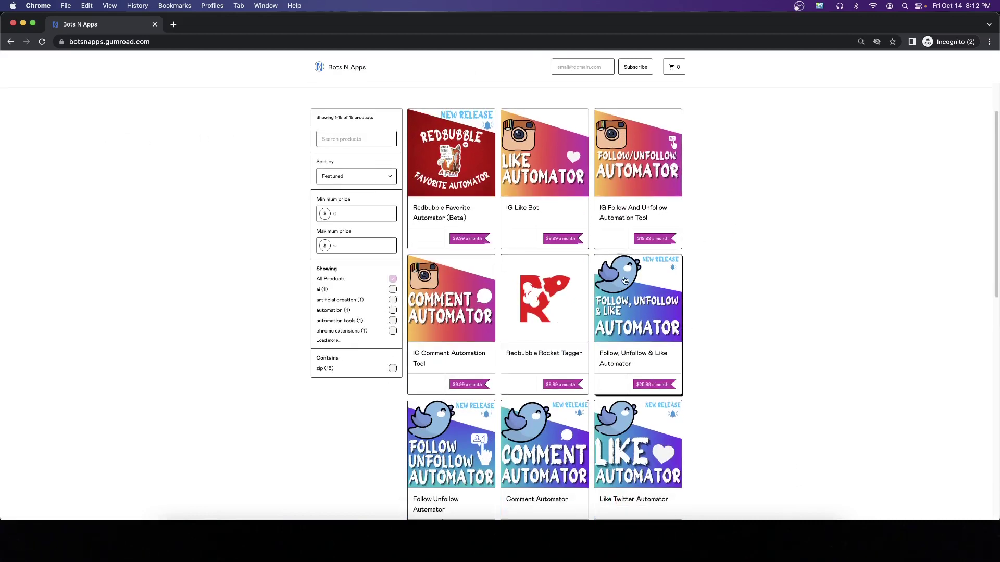
scroll(599, 324, down, 3)
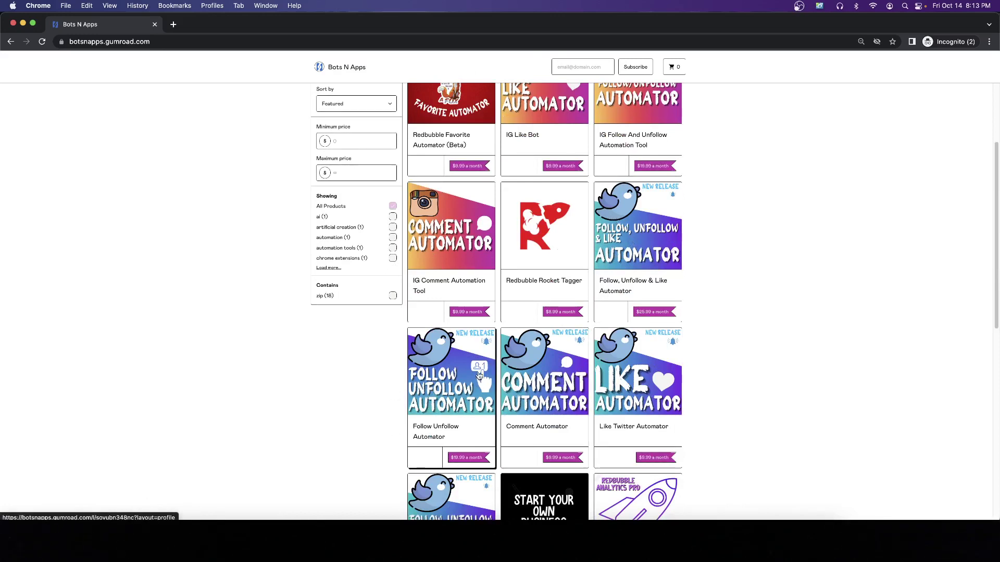
scroll(350, 397, down, 4)
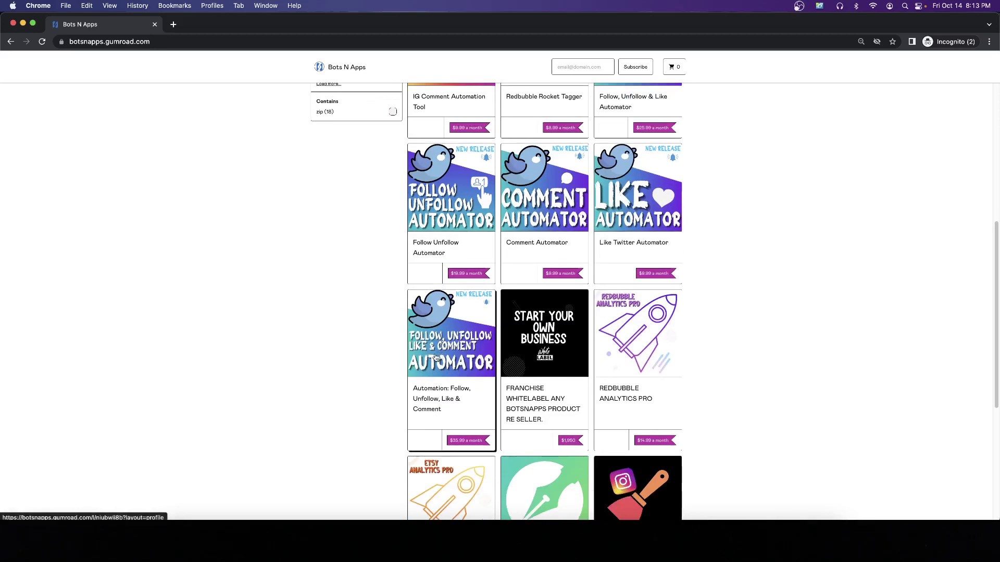
scroll(430, 326, up, 2)
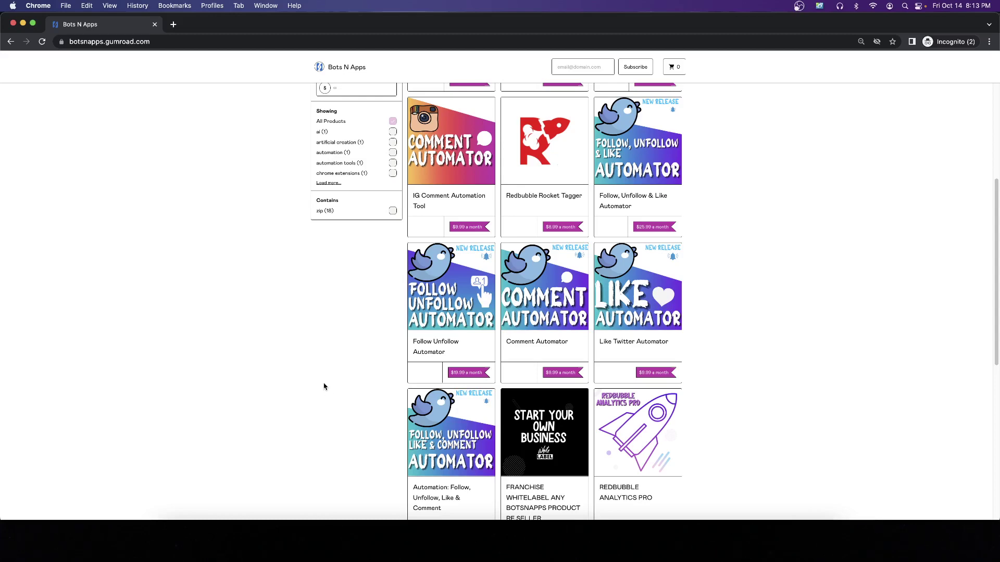
click(449, 323)
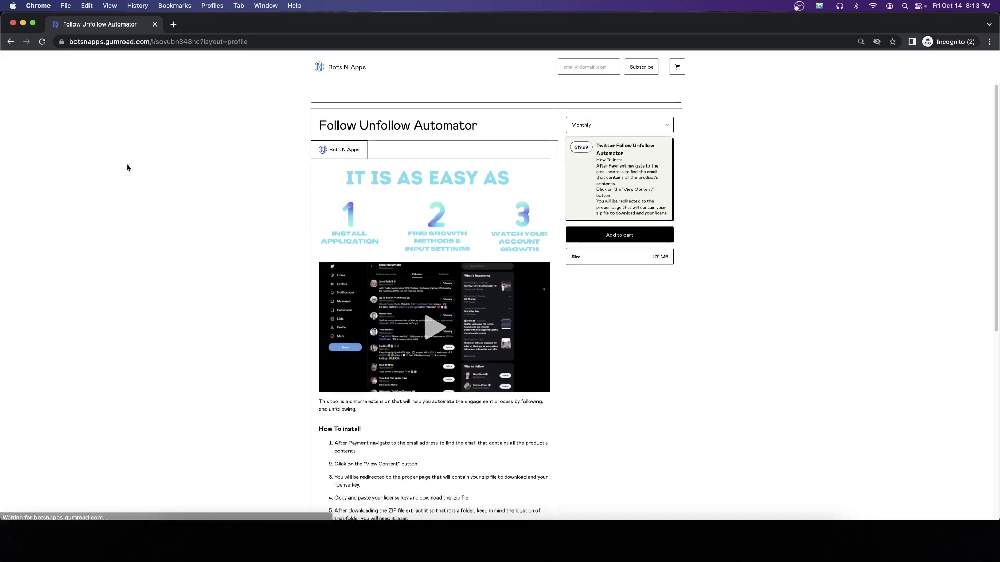
click(10, 45)
scroll(98, 305, down, 3)
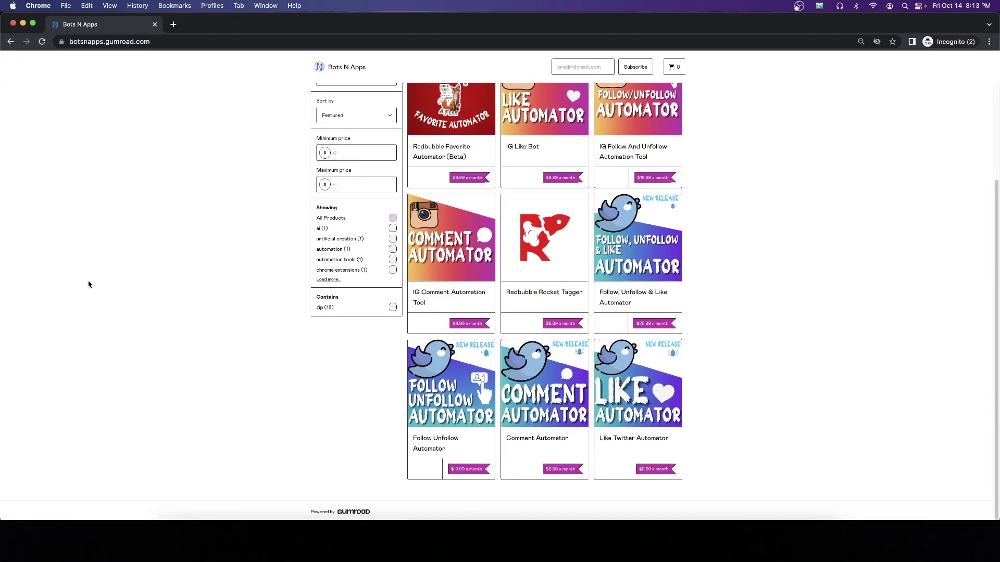
scroll(78, 281, down, 5)
scroll(84, 283, up, 3)
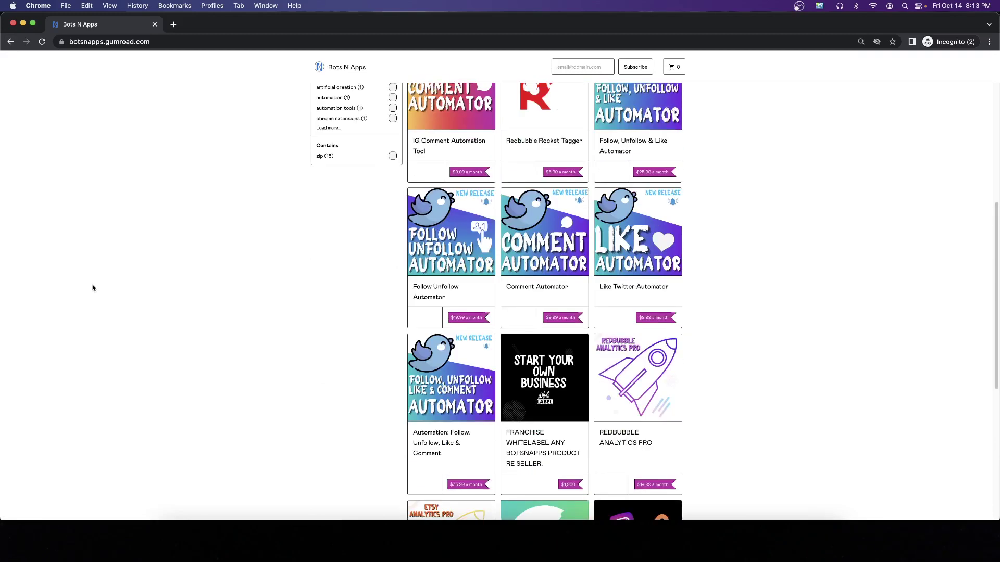
scroll(88, 289, up, 2)
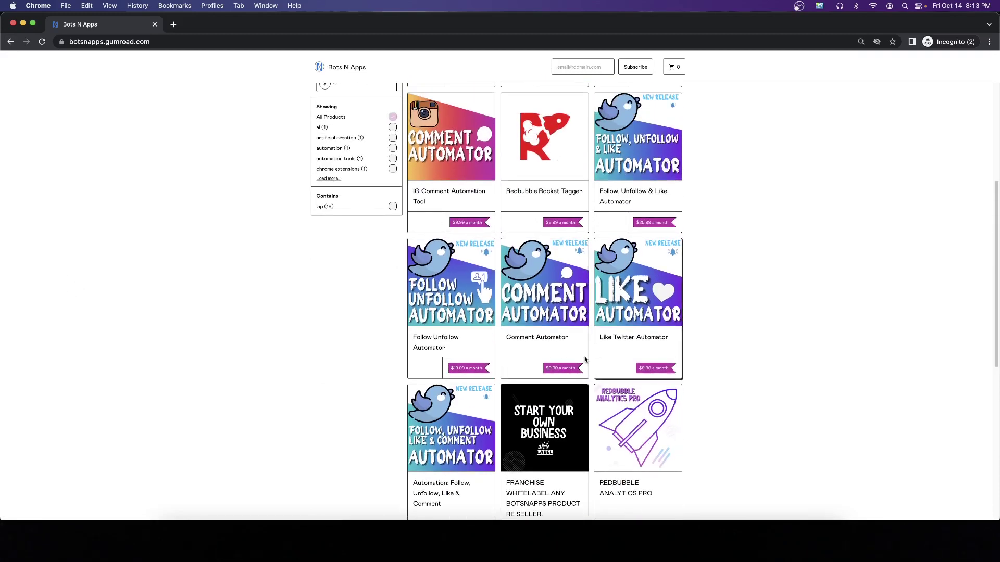
scroll(520, 390, down, 3)
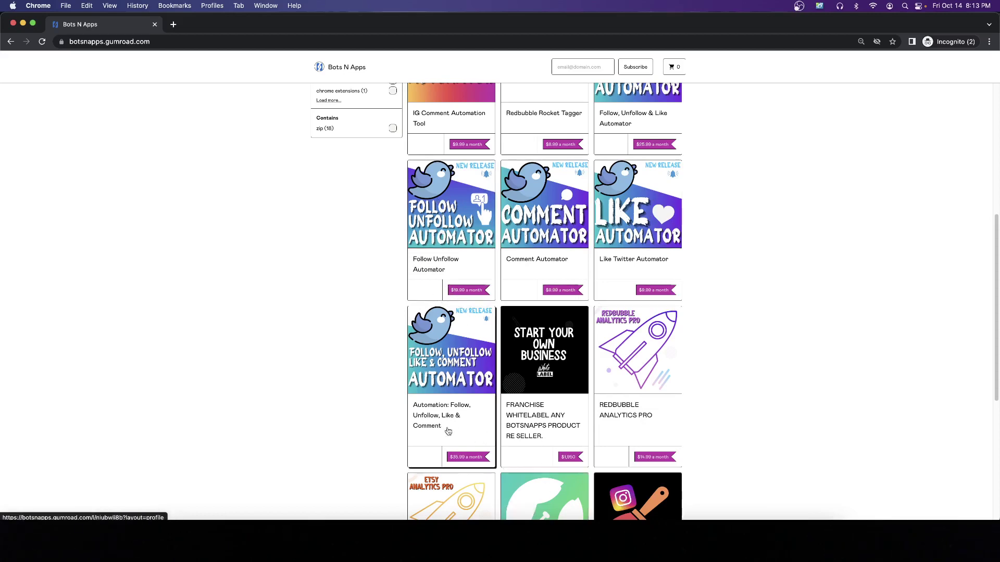
scroll(465, 404, up, 3)
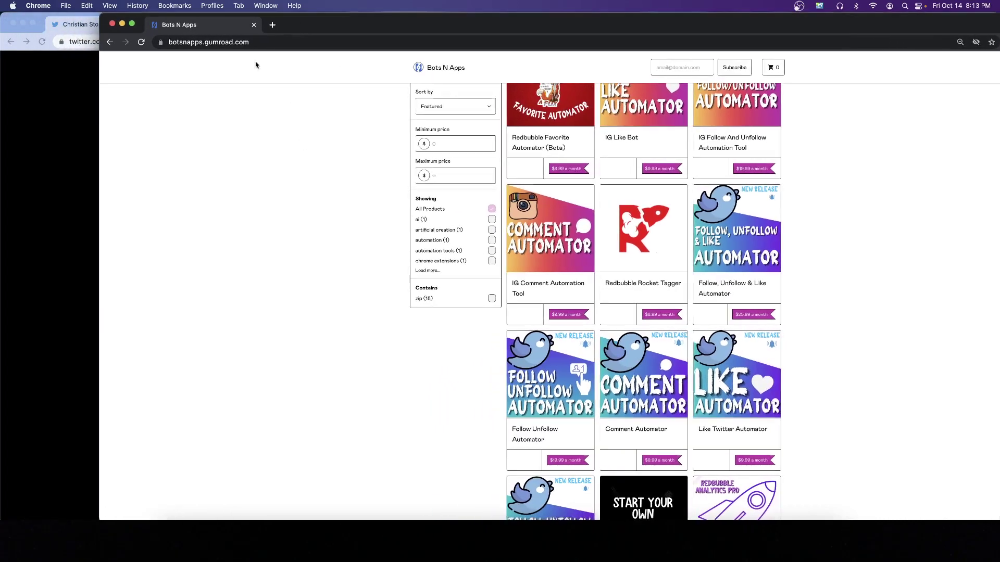
Bring the Twitter window forward and scroll the profile showing 493 following and 50 followers.
click(58, 159)
scroll(437, 385, down, 8)
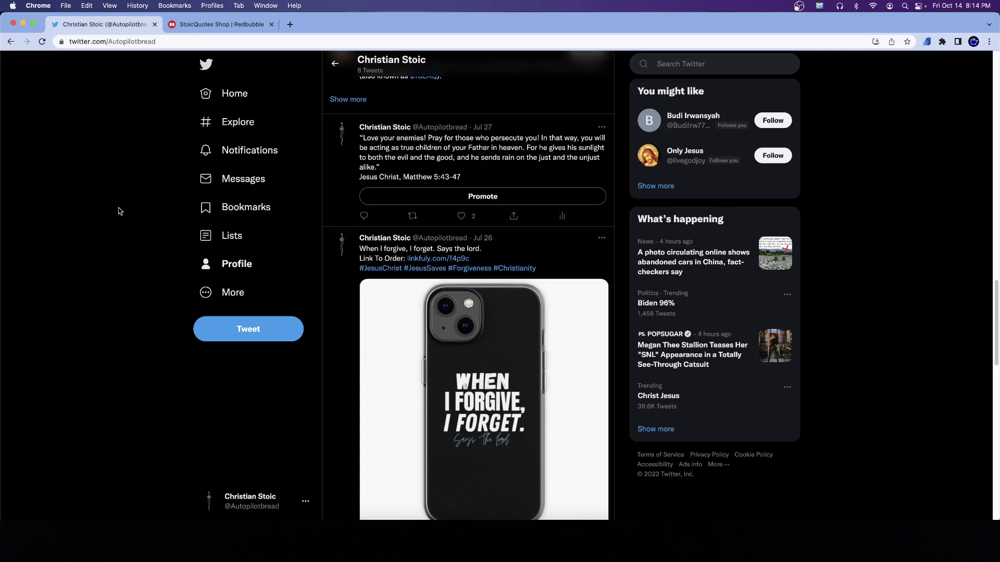
scroll(219, 208, up, 10)
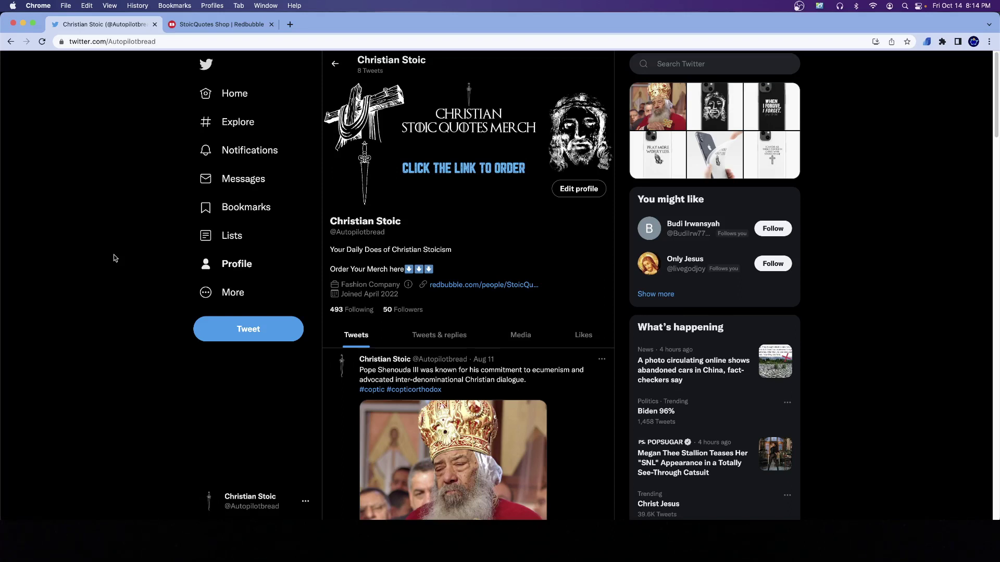
From the home feed, open the profile of an NFT tweet's author.
click(256, 84)
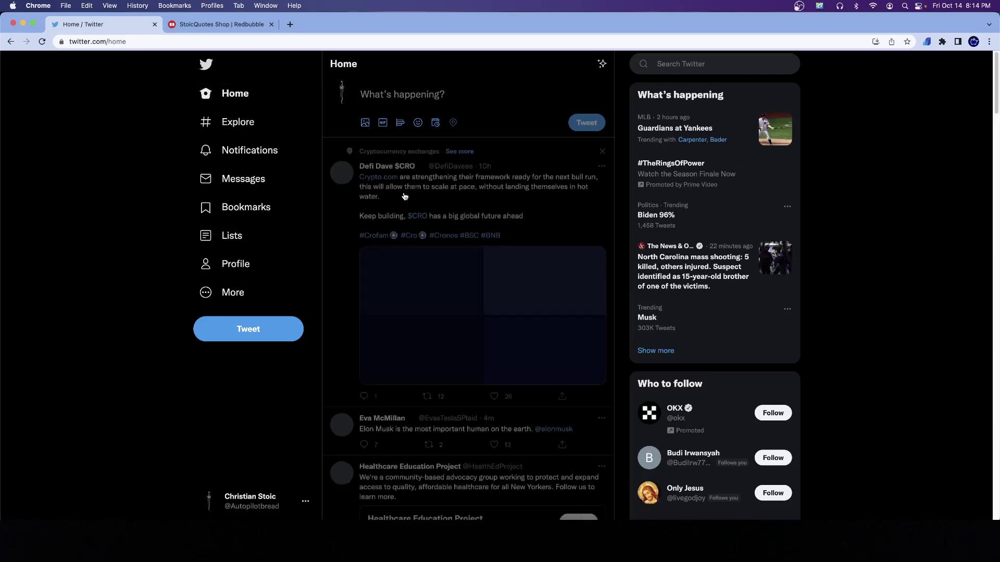
scroll(391, 270, down, 4)
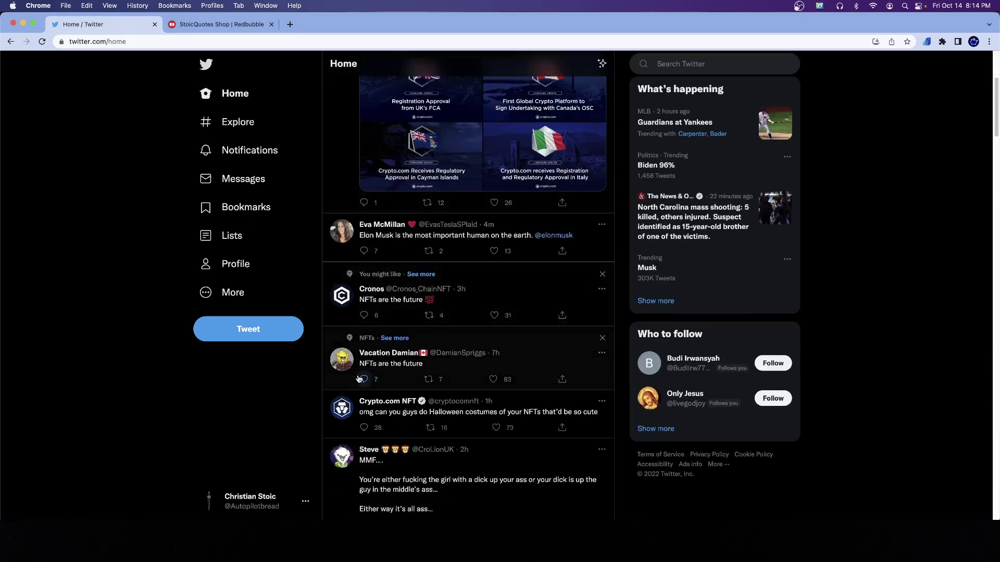
scroll(385, 373, down, 4)
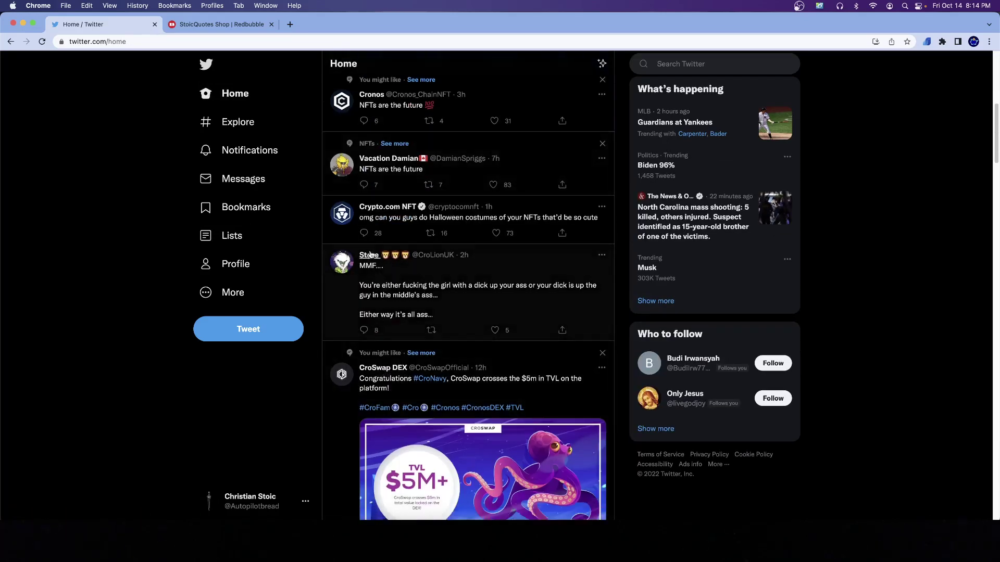
click(369, 255)
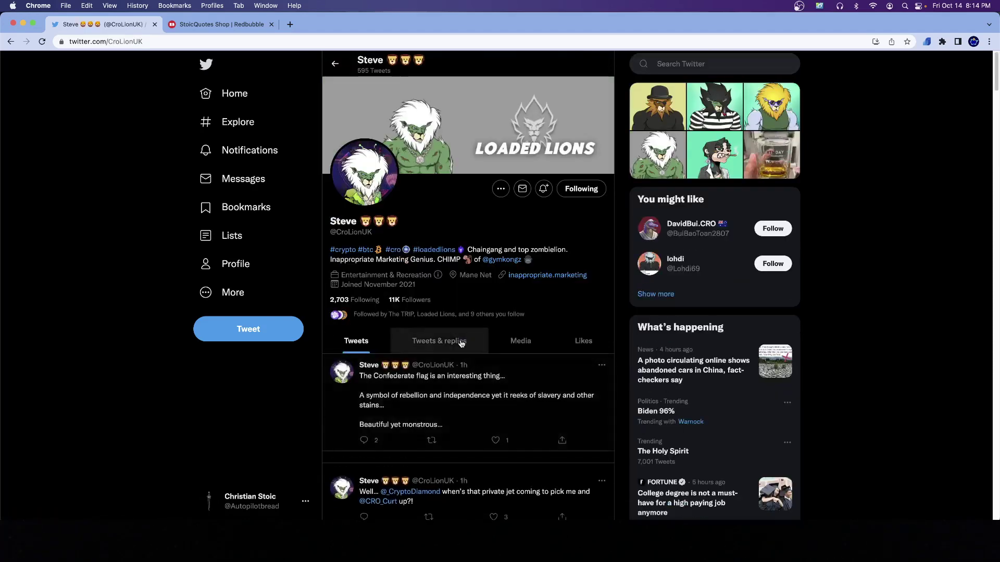
Open the suggested Loaded Lions founder account with 15K followers from Who to follow.
scroll(453, 342, down, 5)
scroll(420, 346, up, 5)
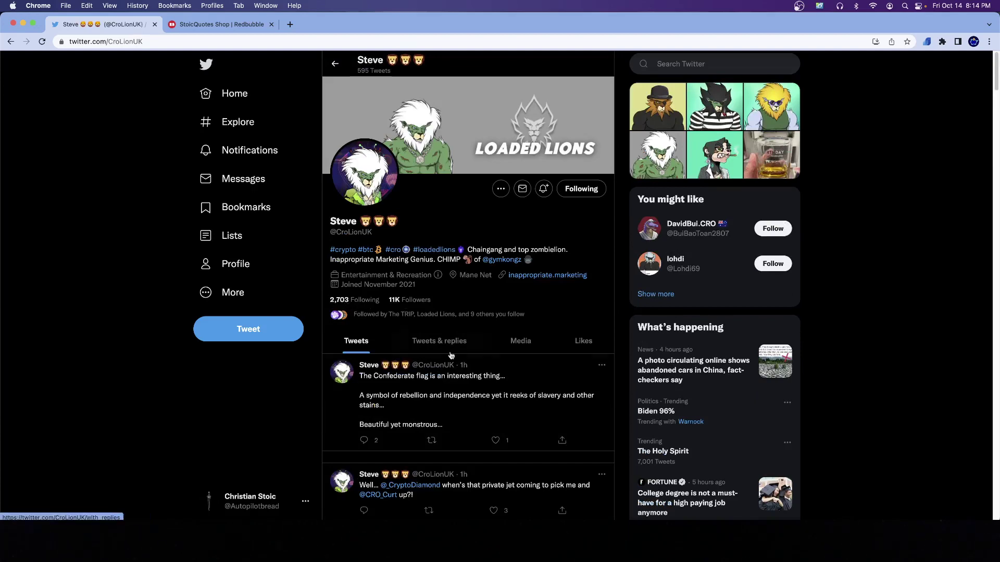
scroll(494, 374, down, 7)
scroll(469, 365, up, 7)
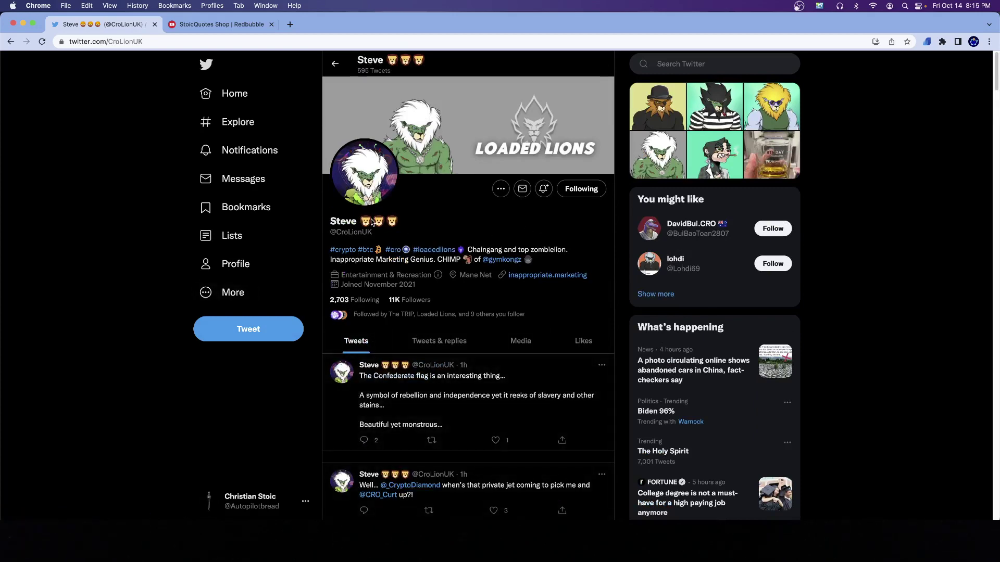
scroll(424, 277, down, 6)
scroll(469, 260, up, 6)
scroll(386, 346, down, 6)
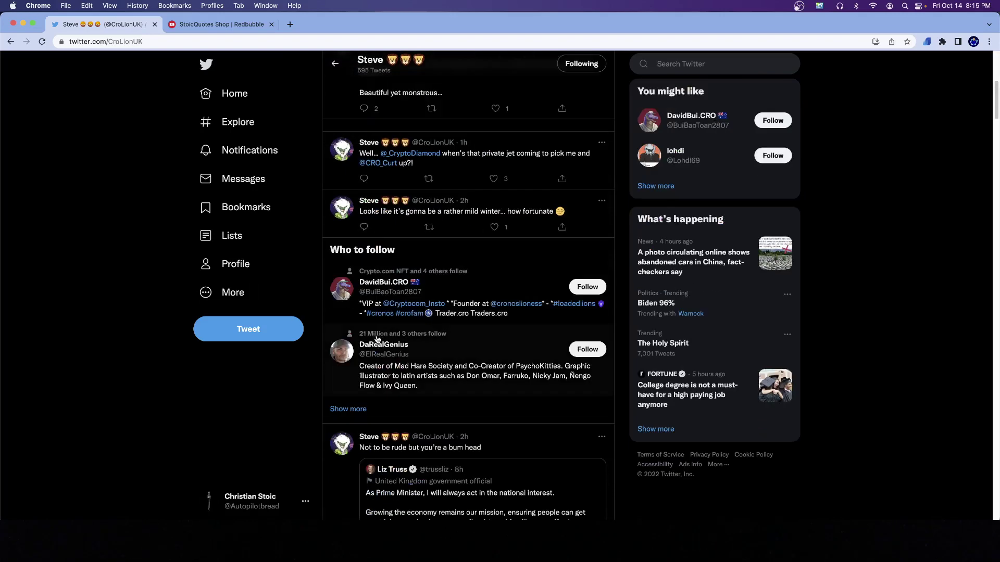
click(346, 285)
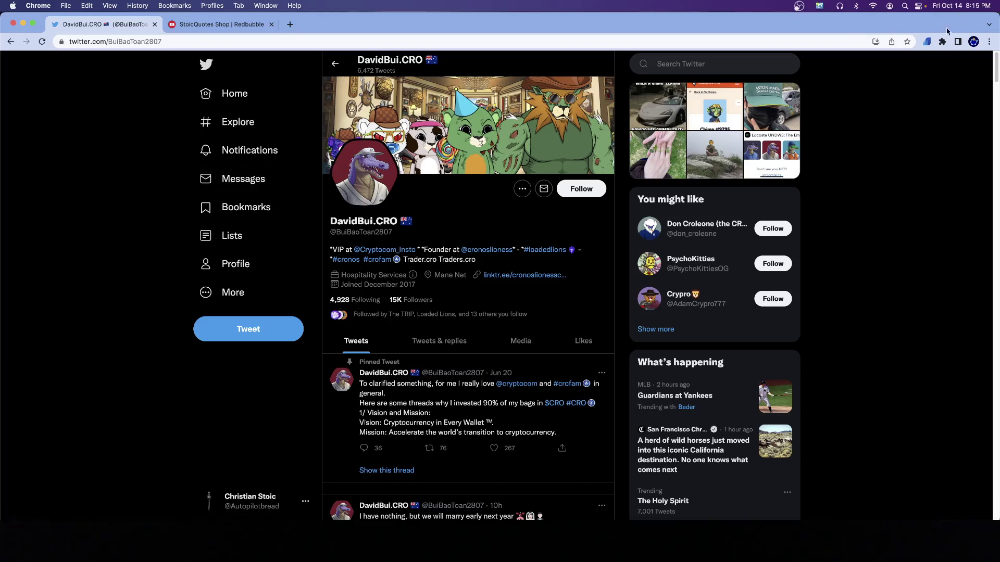
Check the follow/unfollow automation extension panel, then close it and scroll the suggestions.
click(926, 42)
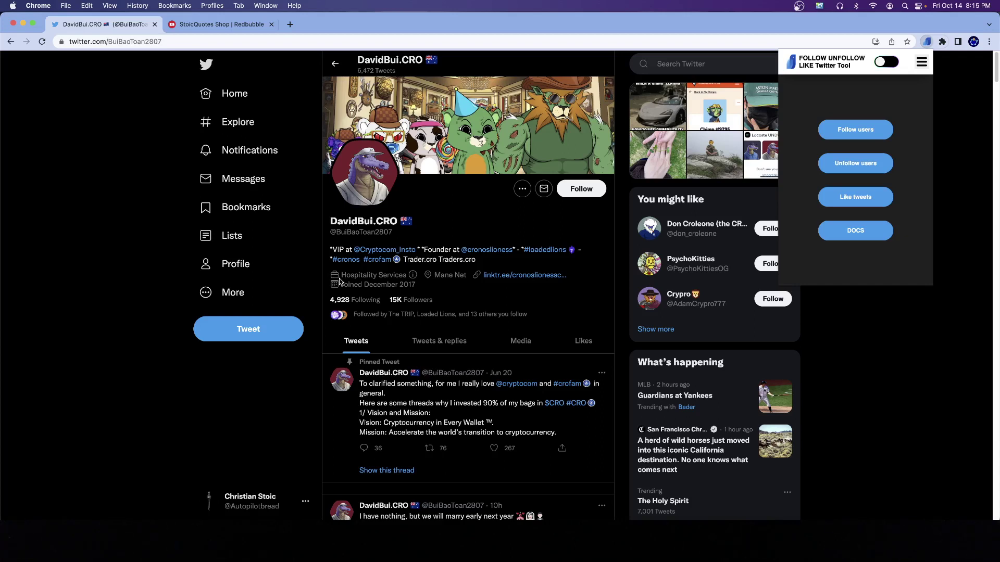
click(270, 384)
scroll(583, 286, down, 10)
scroll(543, 287, down, 8)
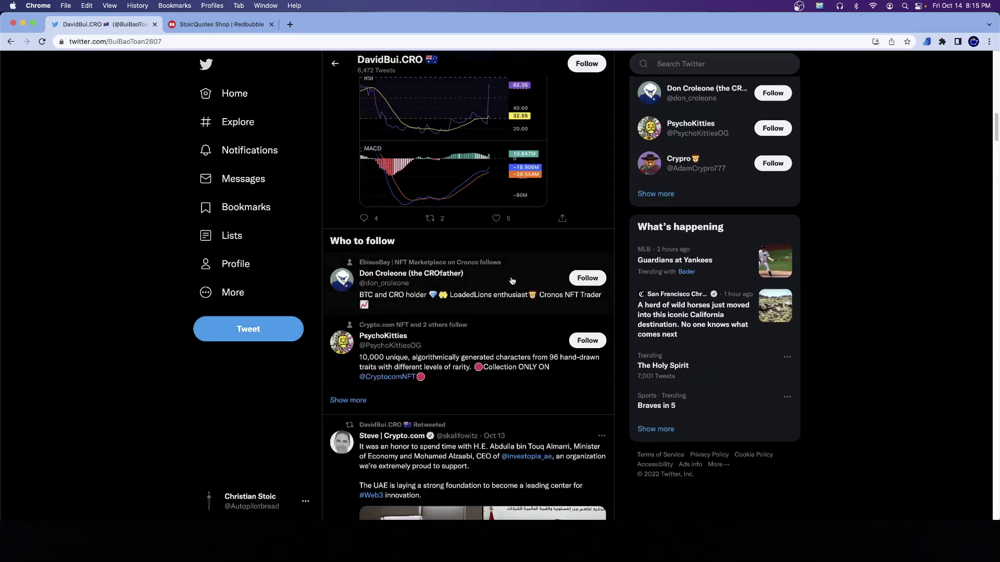
Open another suggested crypto profile and browse its recent tweets down to the Loaded Lions retweet.
click(347, 284)
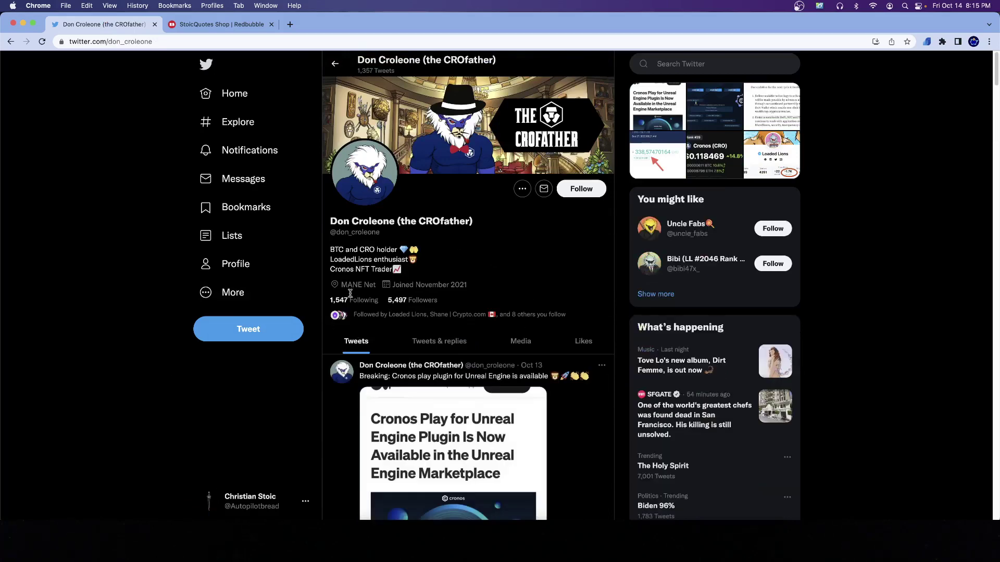
scroll(415, 318, down, 2)
scroll(415, 318, up, 3)
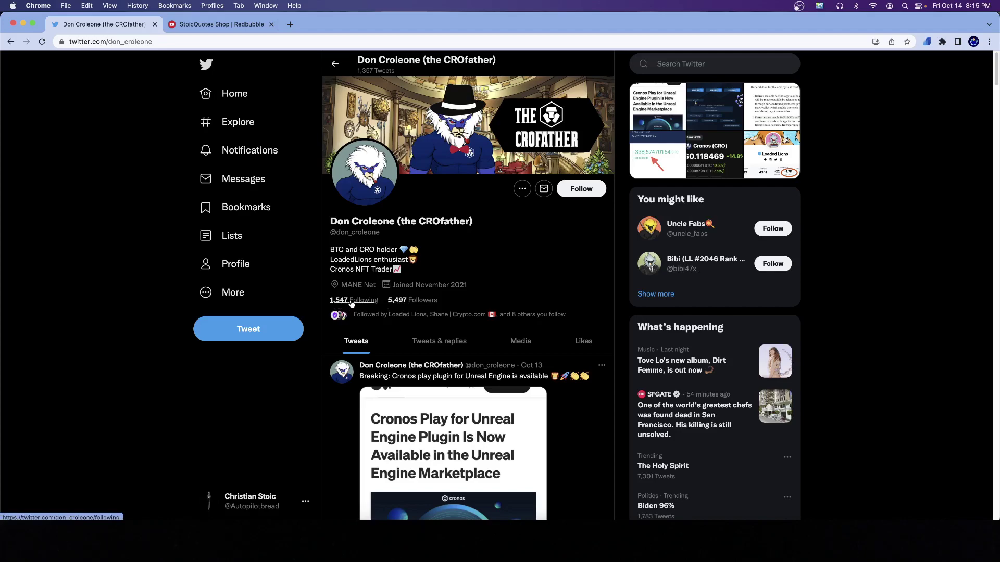
scroll(351, 304, down, 12)
scroll(468, 242, up, 12)
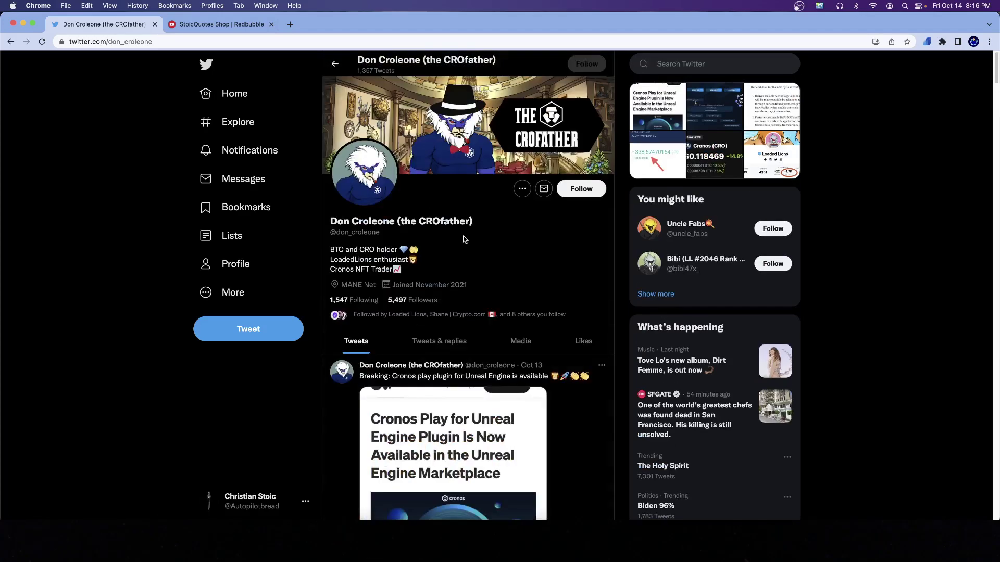
scroll(477, 250, down, 4)
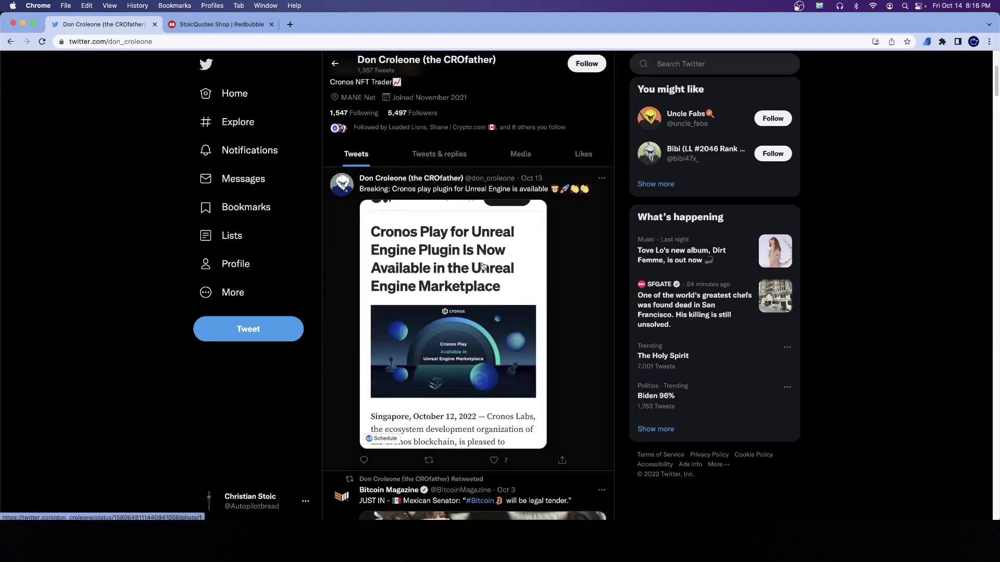
scroll(491, 264, up, 2)
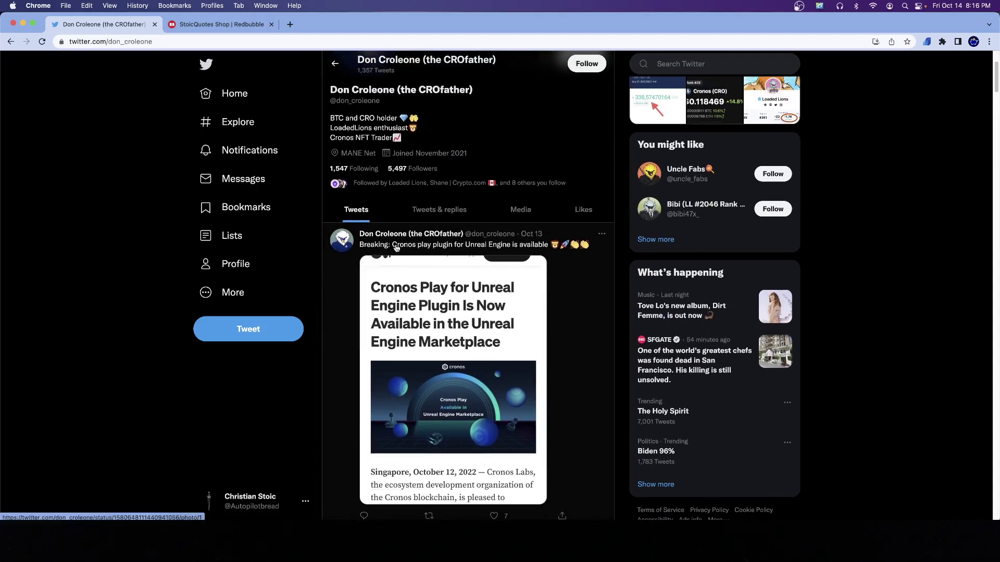
scroll(411, 252, down, 7)
scroll(374, 226, up, 7)
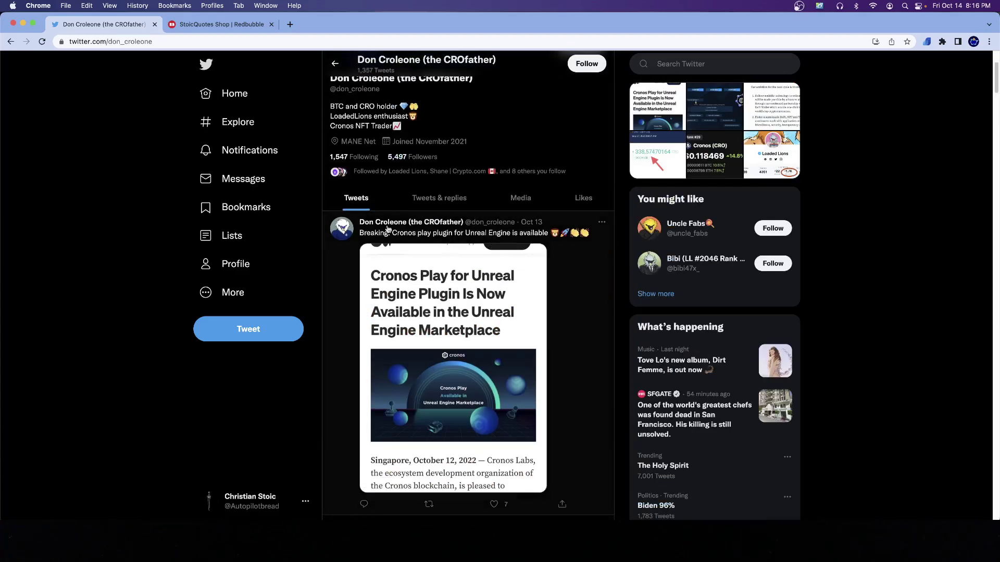
scroll(374, 226, up, 3)
scroll(360, 229, down, 13)
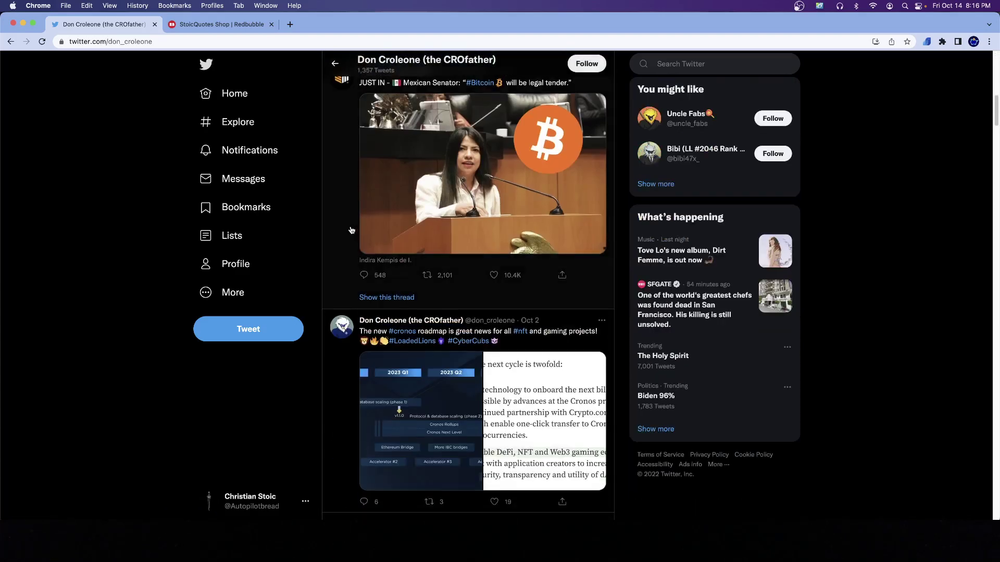
scroll(344, 236, down, 15)
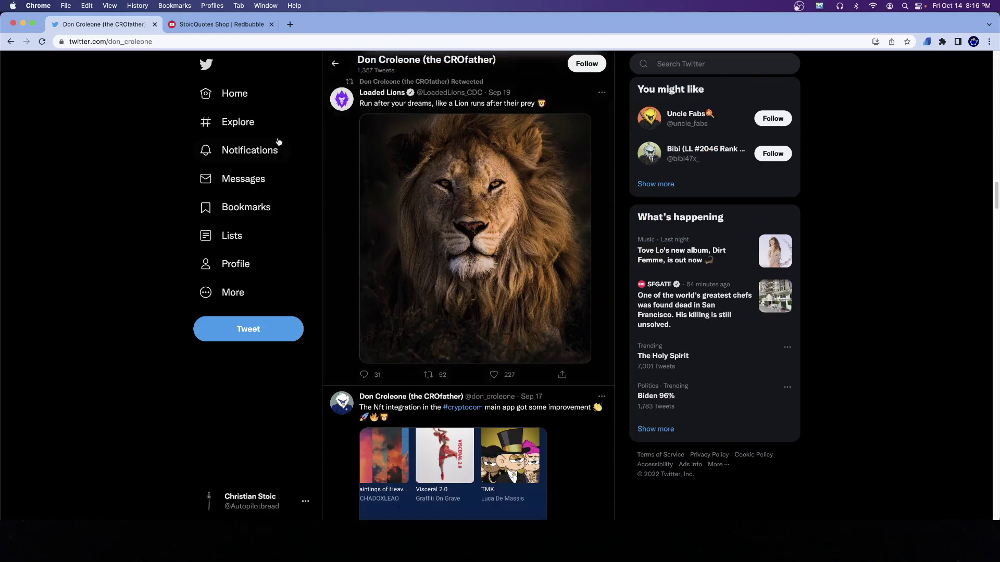
Open the Loaded Lions profile (33.3K followers) from the retweet and scroll through it.
click(370, 94)
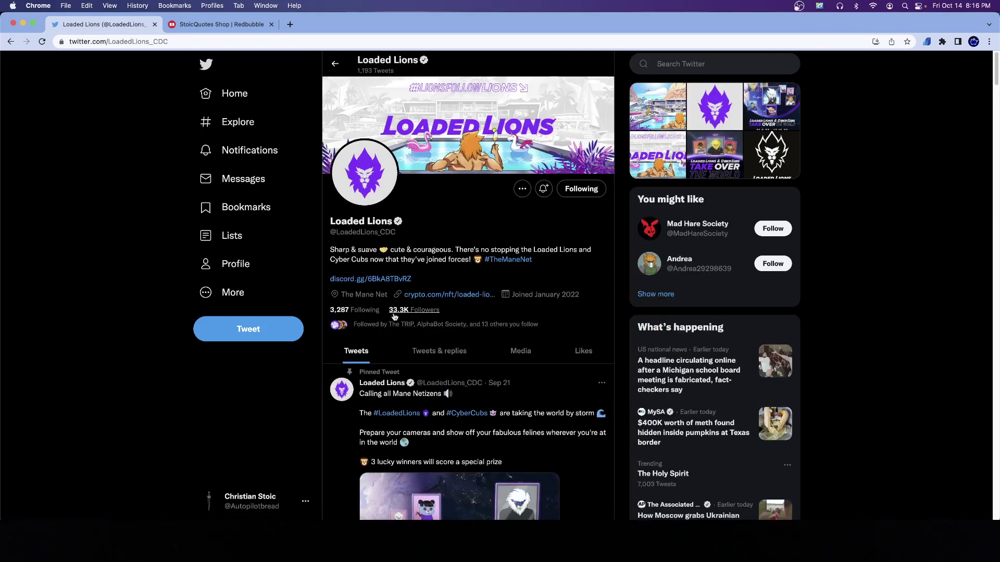
scroll(380, 312, down, 15)
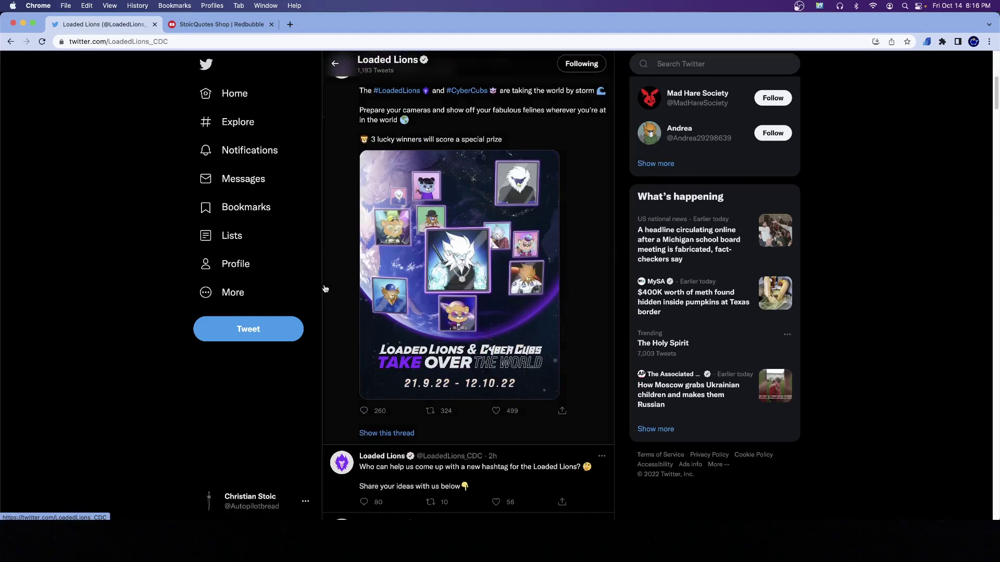
scroll(247, 284, down, 3)
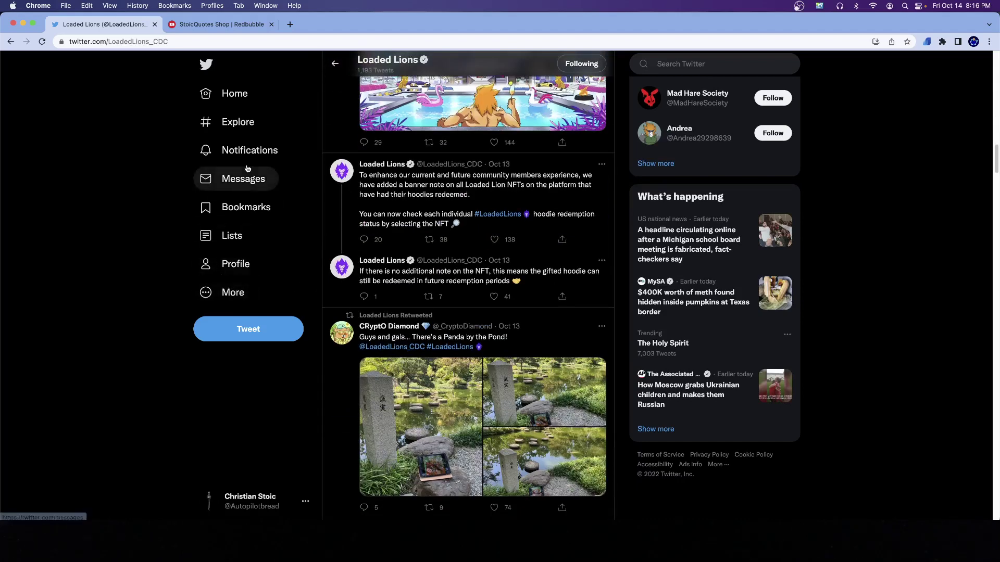
Return to the Home timeline and scroll through the latest crypto tweets.
click(216, 94)
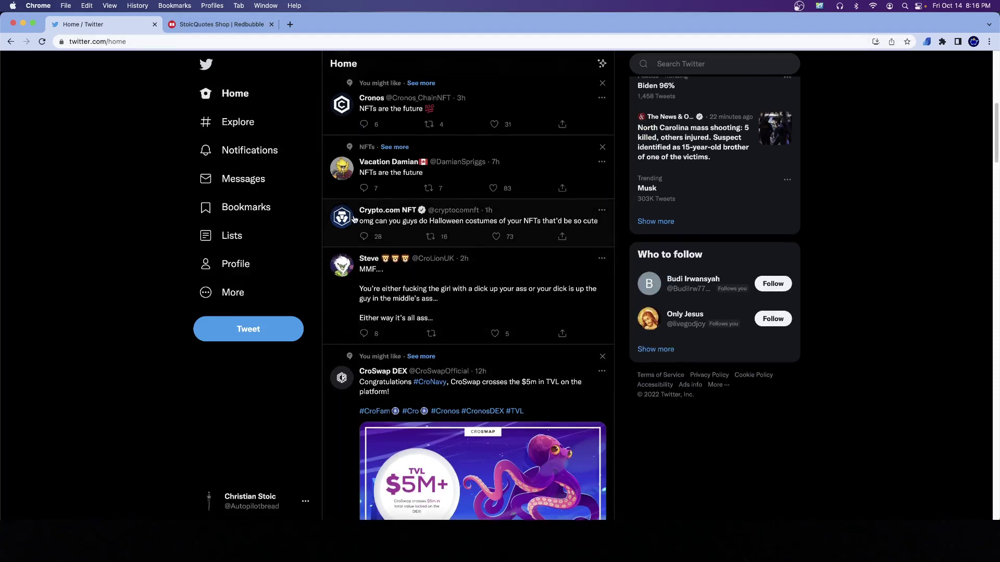
scroll(359, 227, down, 10)
scroll(349, 218, down, 12)
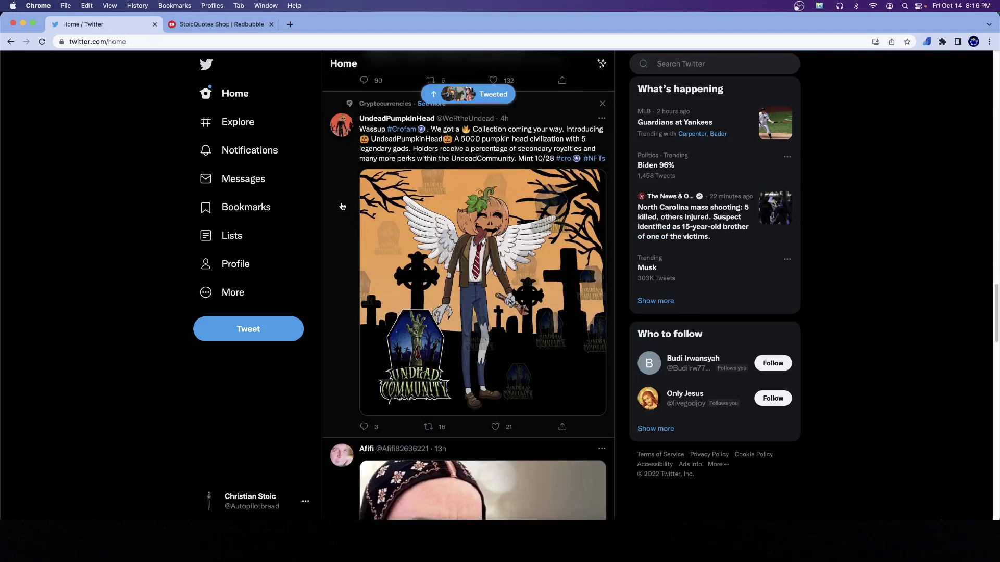
scroll(352, 204, up, 3)
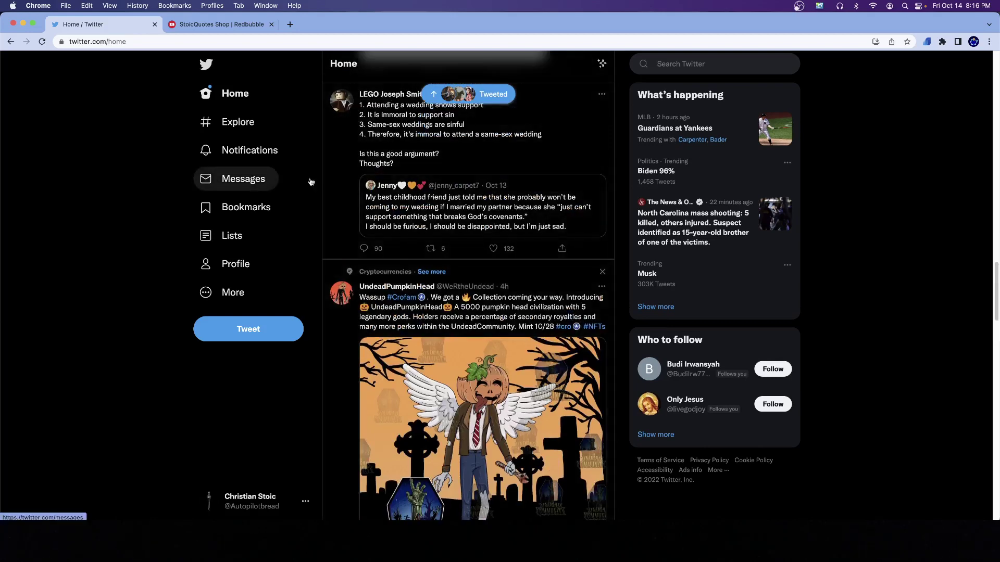
scroll(323, 187, up, 10)
scroll(328, 195, up, 10)
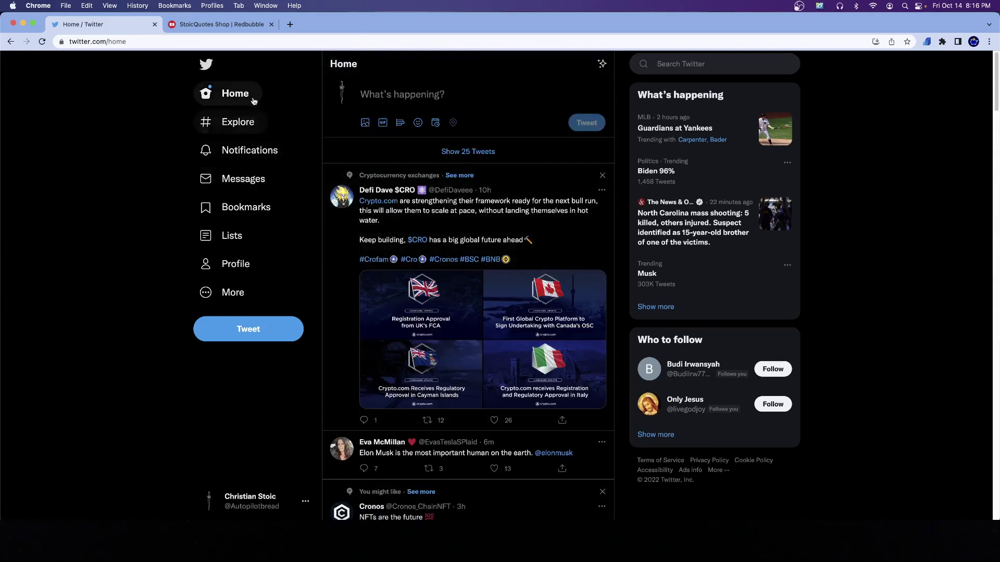
Open the account's own stoic-quotes merch profile and scroll through its tweets.
click(237, 263)
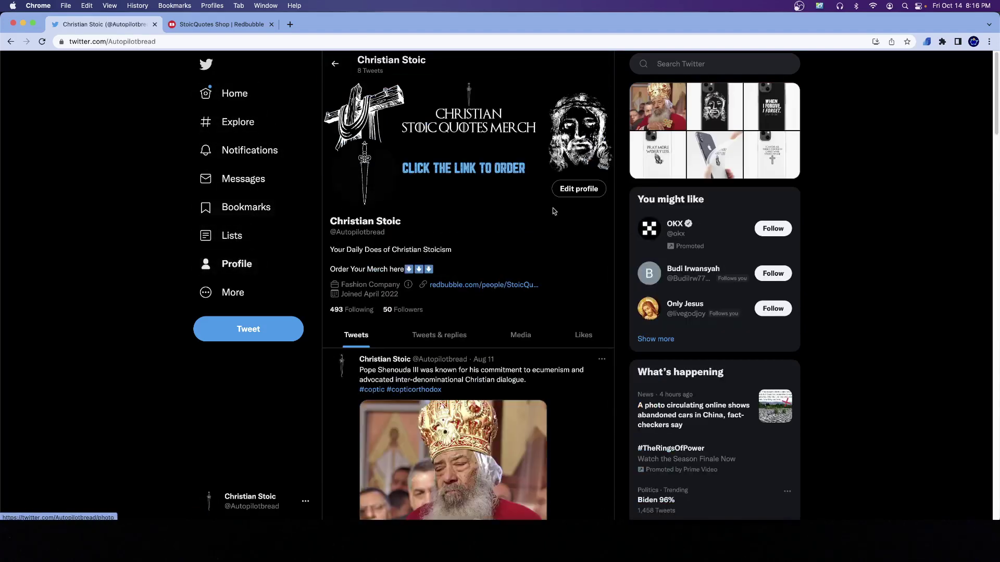
scroll(437, 260, down, 15)
scroll(422, 172, up, 15)
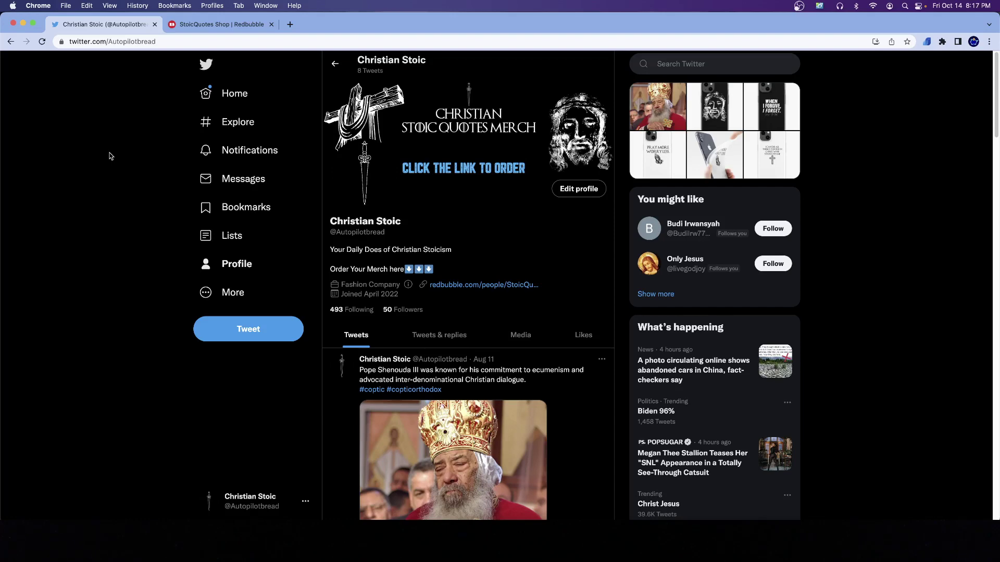
scroll(122, 177, down, 15)
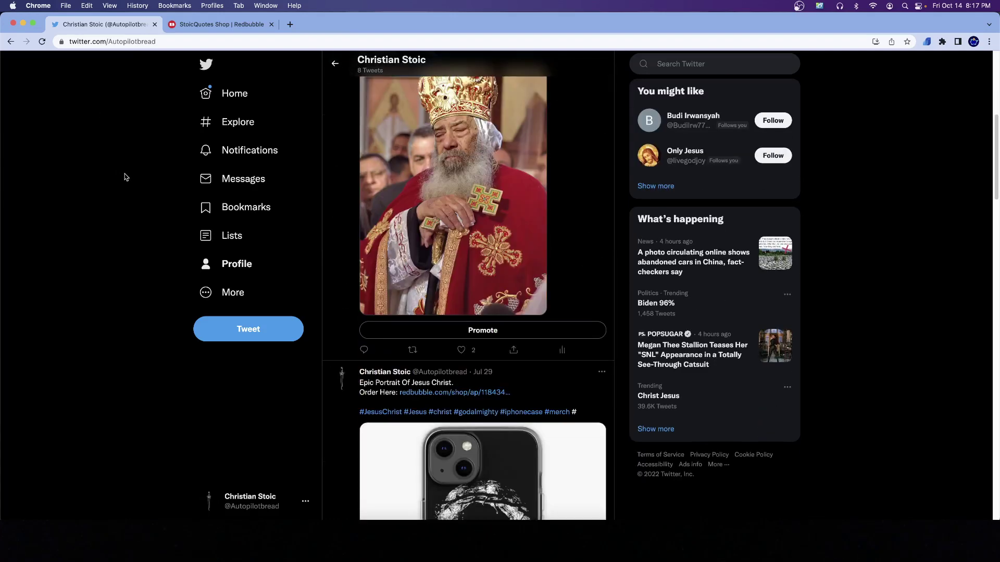
scroll(118, 167, up, 15)
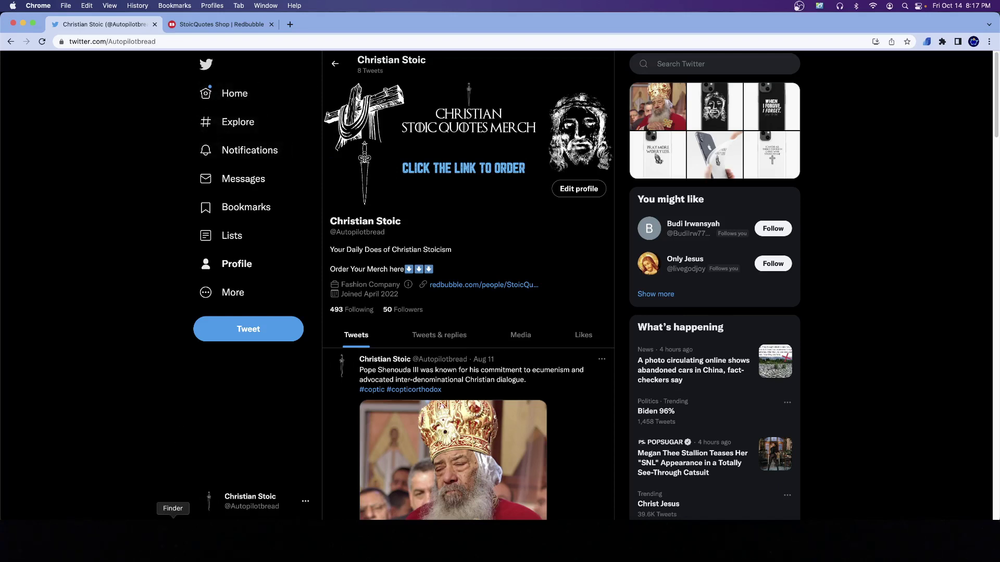
Load the botsnapps.gumroad.com store in a new incognito window.
click(989, 41)
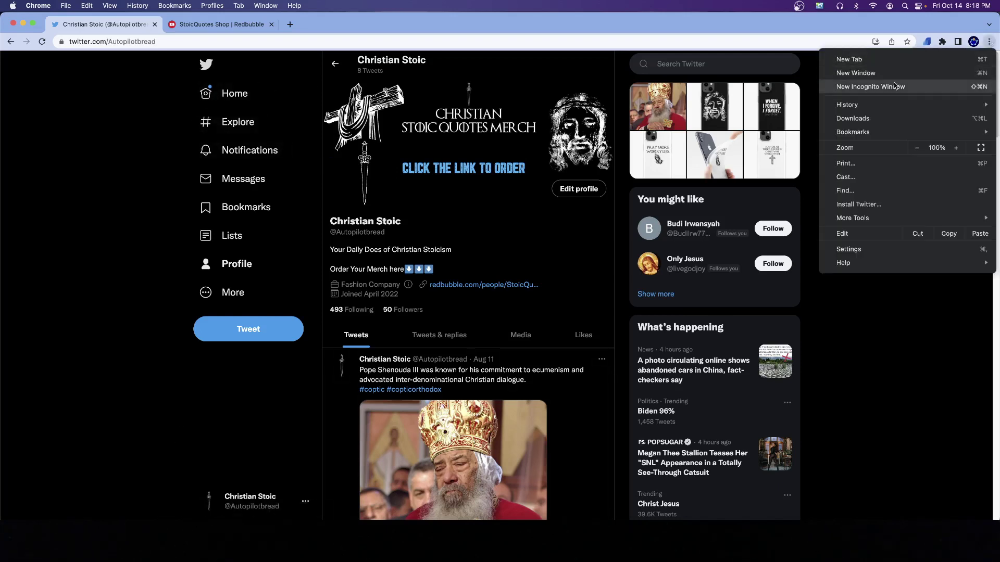
click(888, 87)
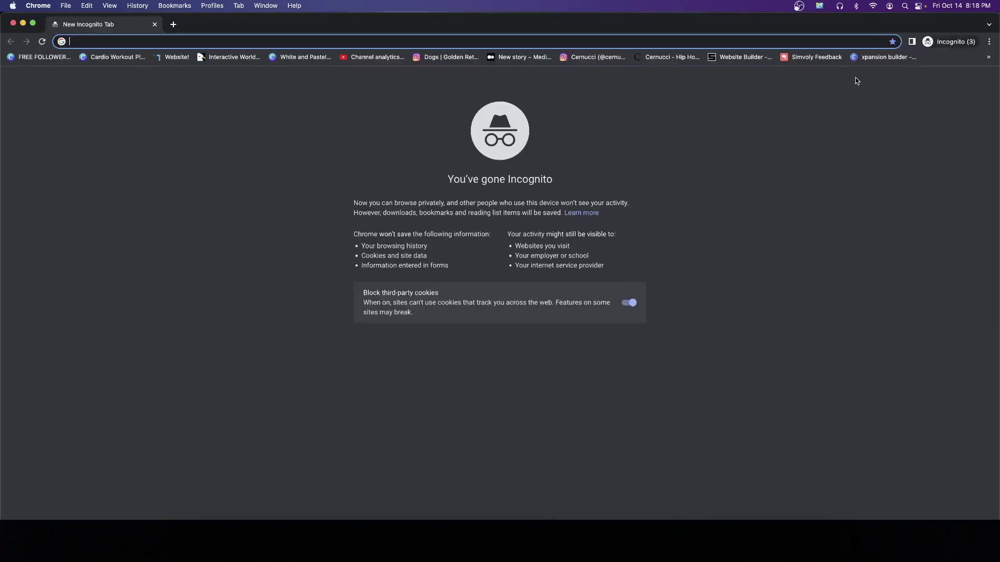
text(bot)
key(Return)
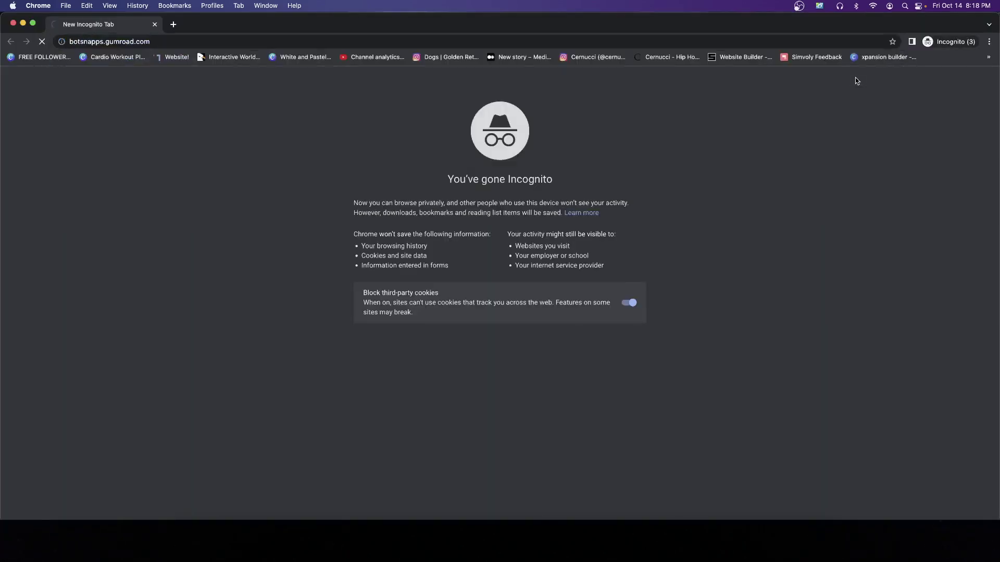
scroll(627, 316, down, 10)
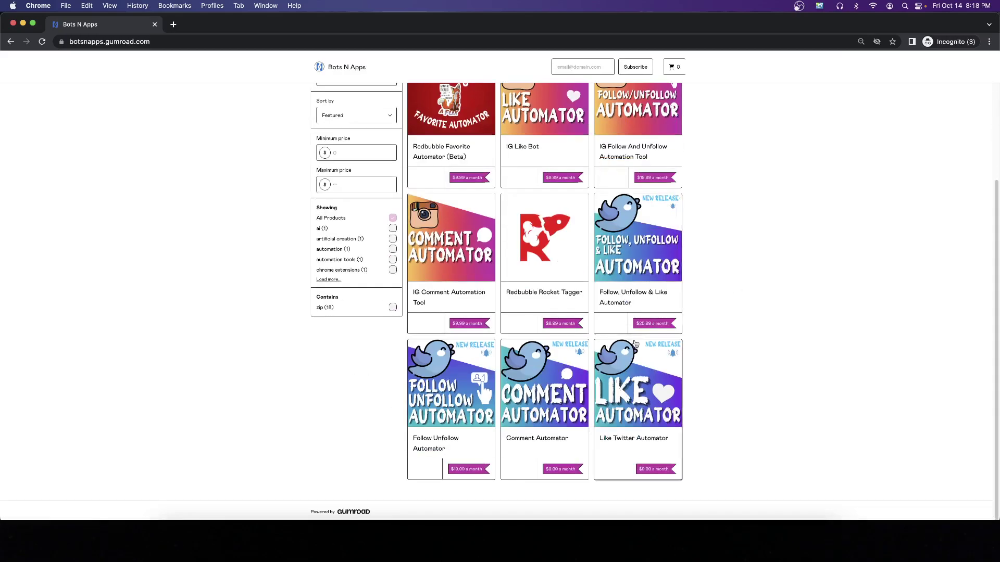
scroll(551, 292, up, 3)
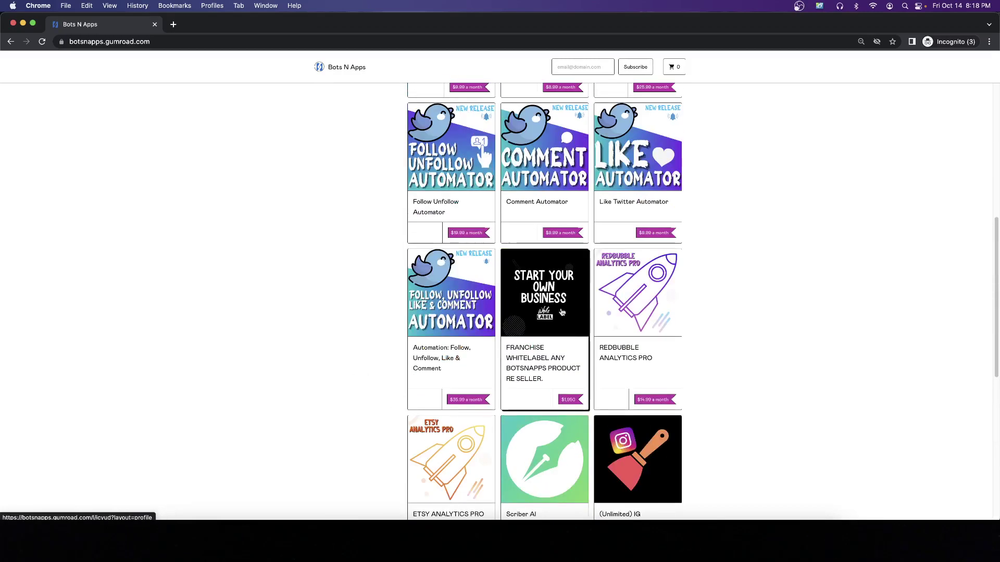
View the FRANCHISE WHITELABEL product page, then close the incognito window to return to Twitter.
click(547, 374)
scroll(404, 310, down, 10)
scroll(368, 302, up, 10)
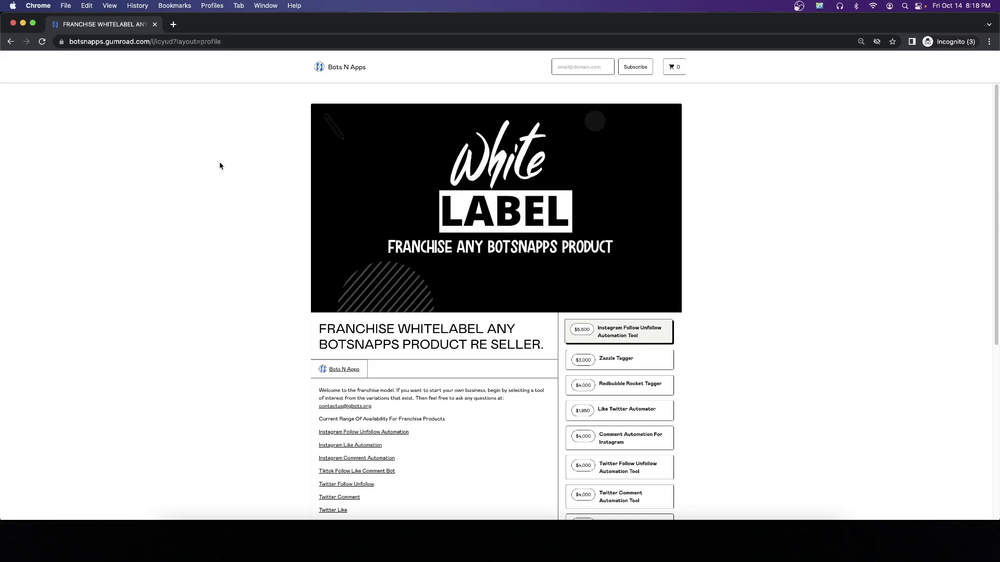
click(154, 24)
scroll(201, 205, down, 12)
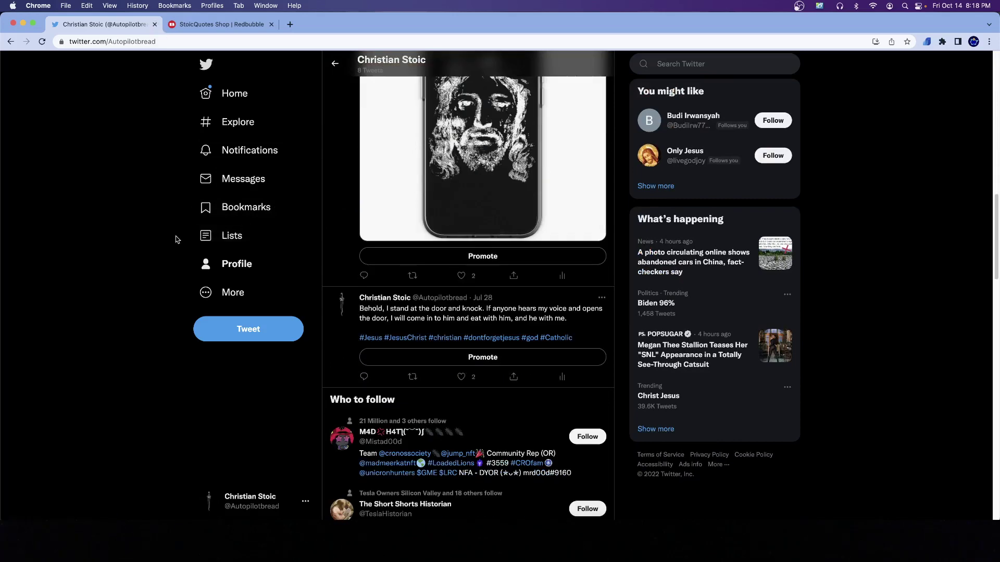
Scroll back to the top of the profile and switch to the OBS recording window.
scroll(208, 417, up, 12)
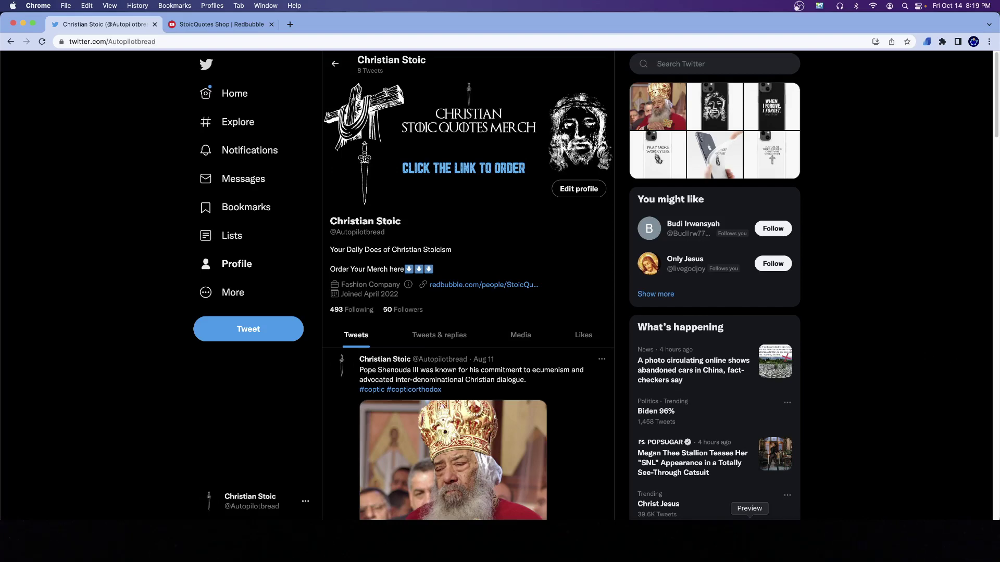
click(781, 510)
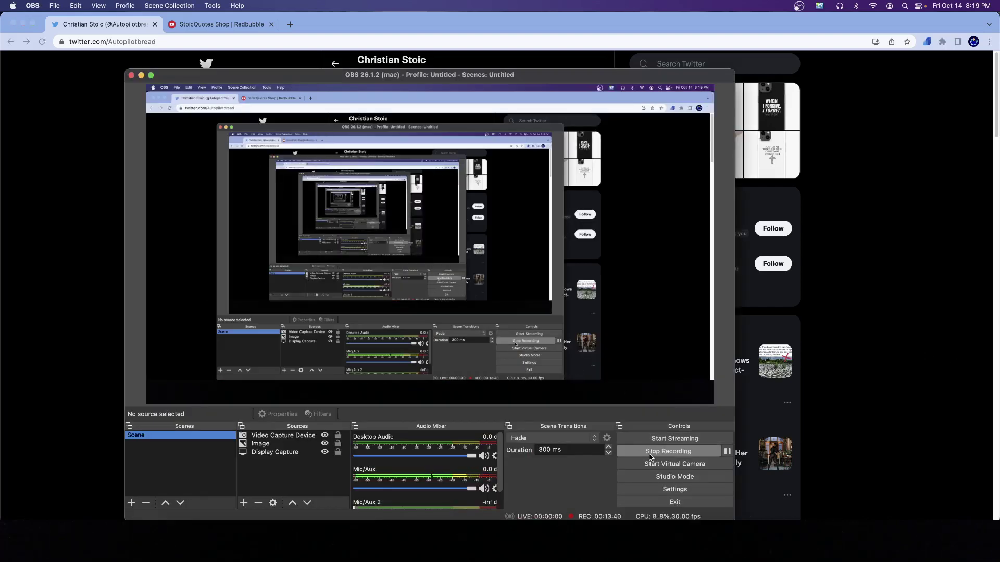